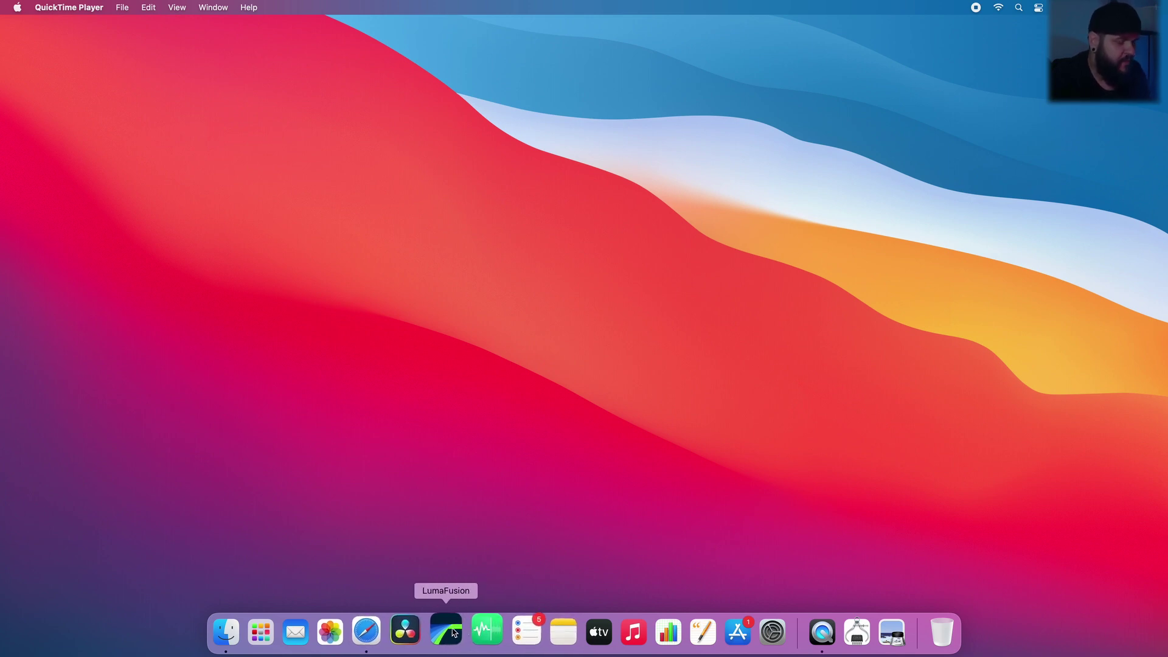
Launch LumaFusion and switch the media browser source from Storyblocks to Photos.
left_click(453, 634)
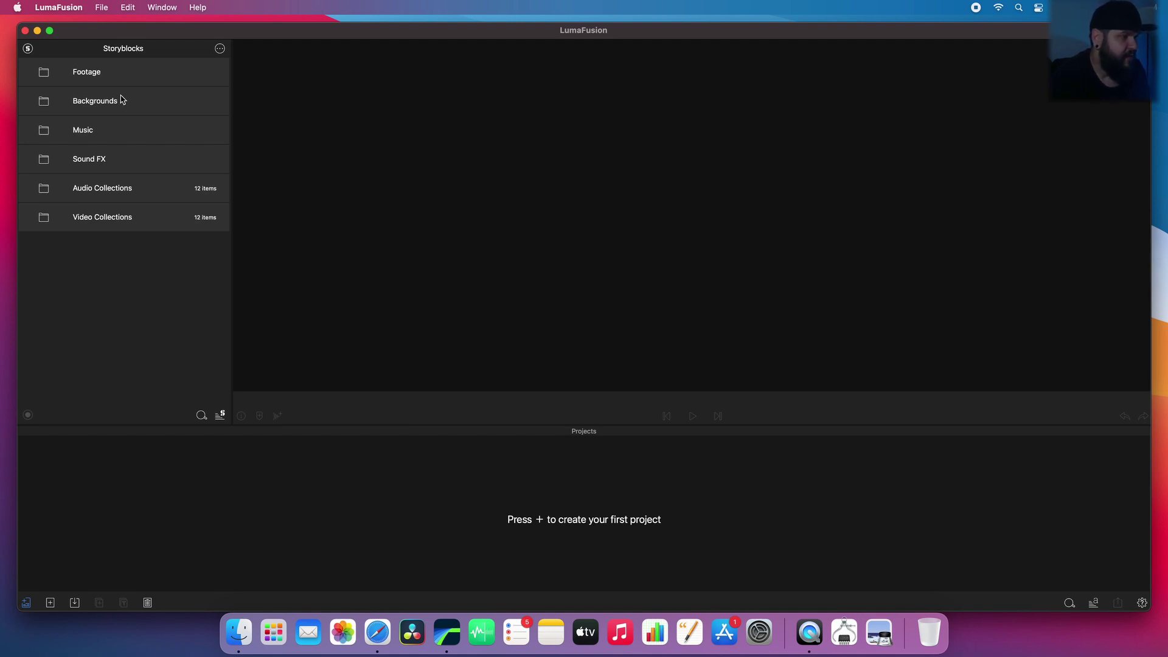
left_click(27, 49)
left_click(46, 72)
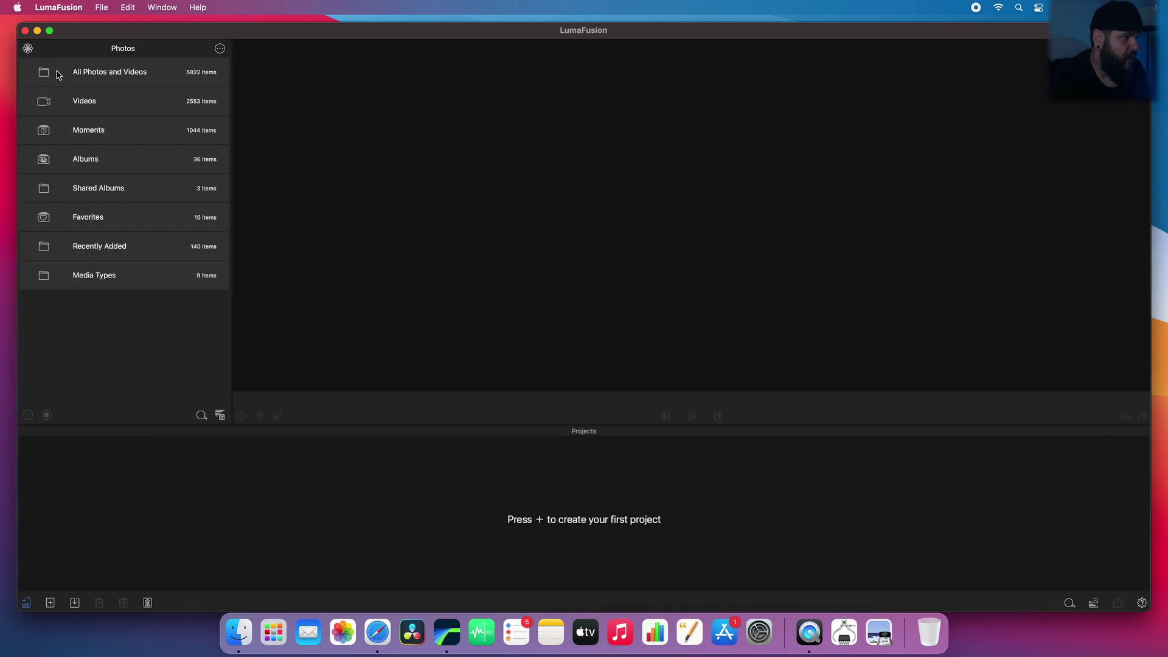
left_click(28, 49)
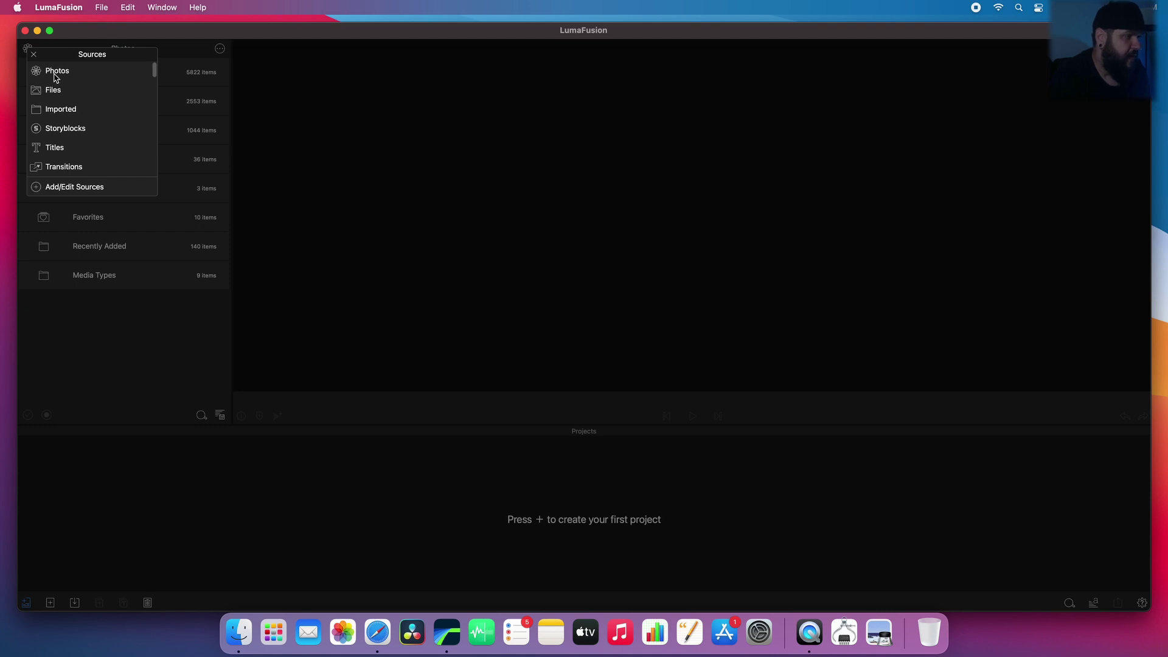
left_click(33, 58)
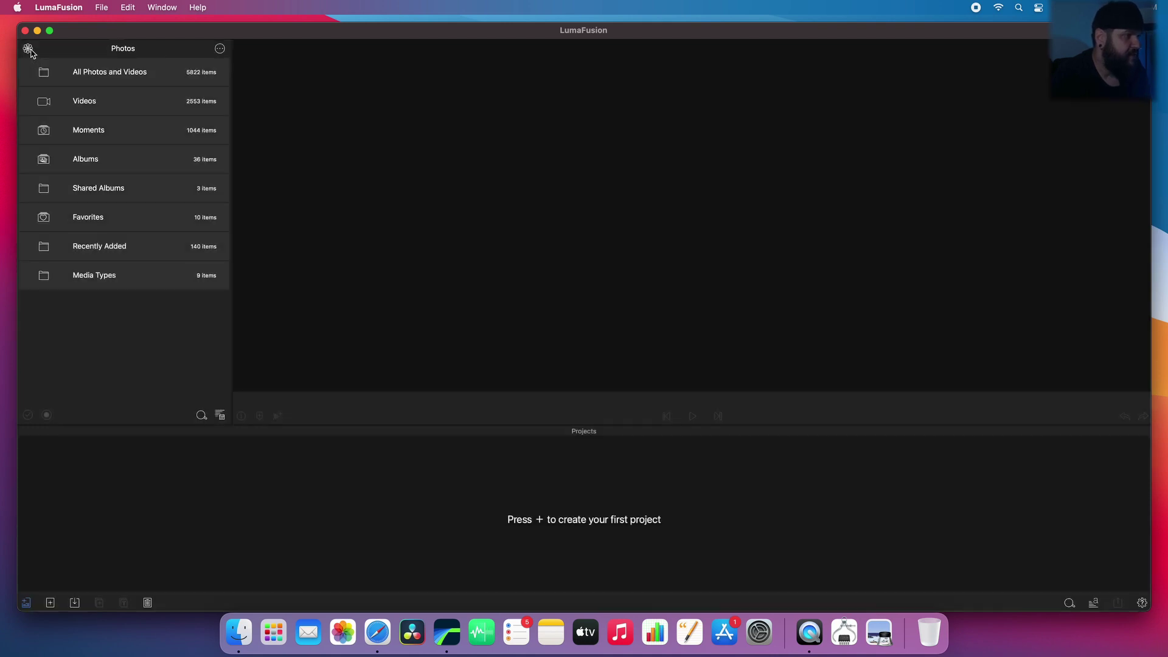
Start a new project and rename it 'Luma Fusion Project Layout'.
left_click(51, 603)
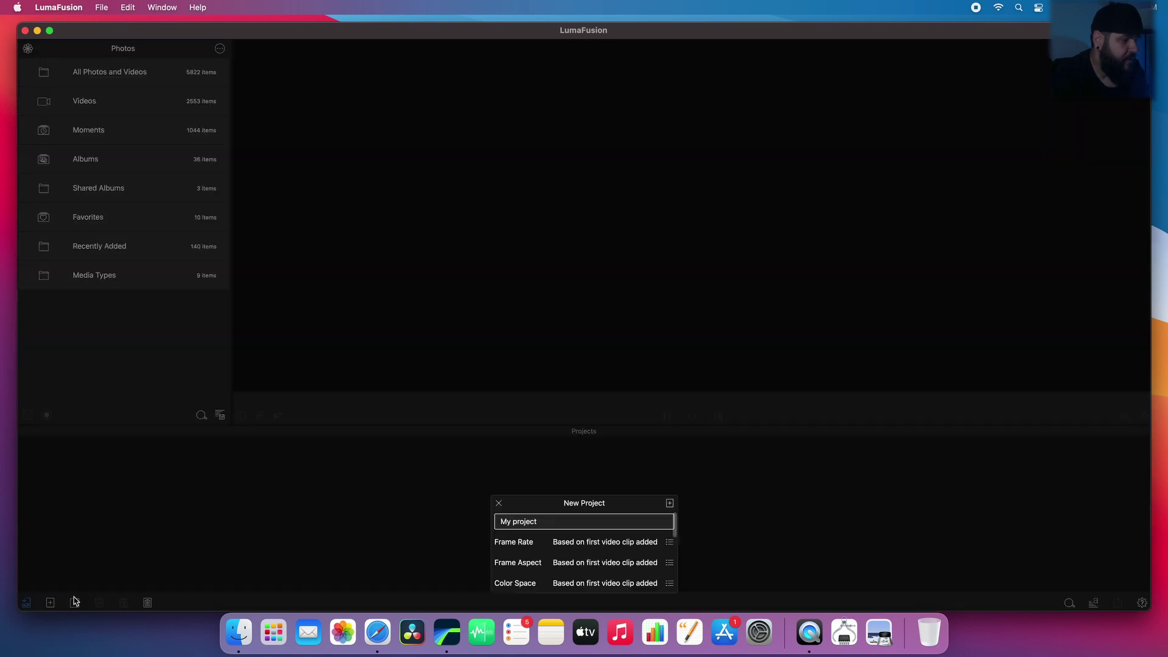
double_click(544, 522)
key("BackSpace")
key("BackSpace")
key("BackSpace")
key("BackSpace")
type("Lu")
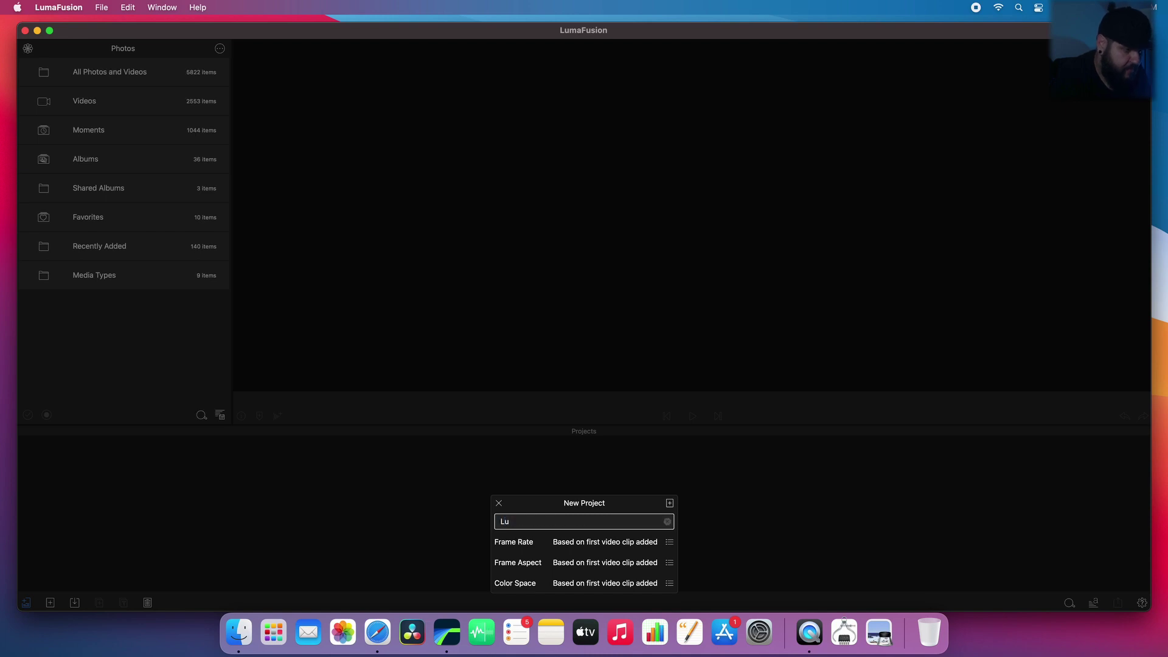
type("ma Fusion Pr")
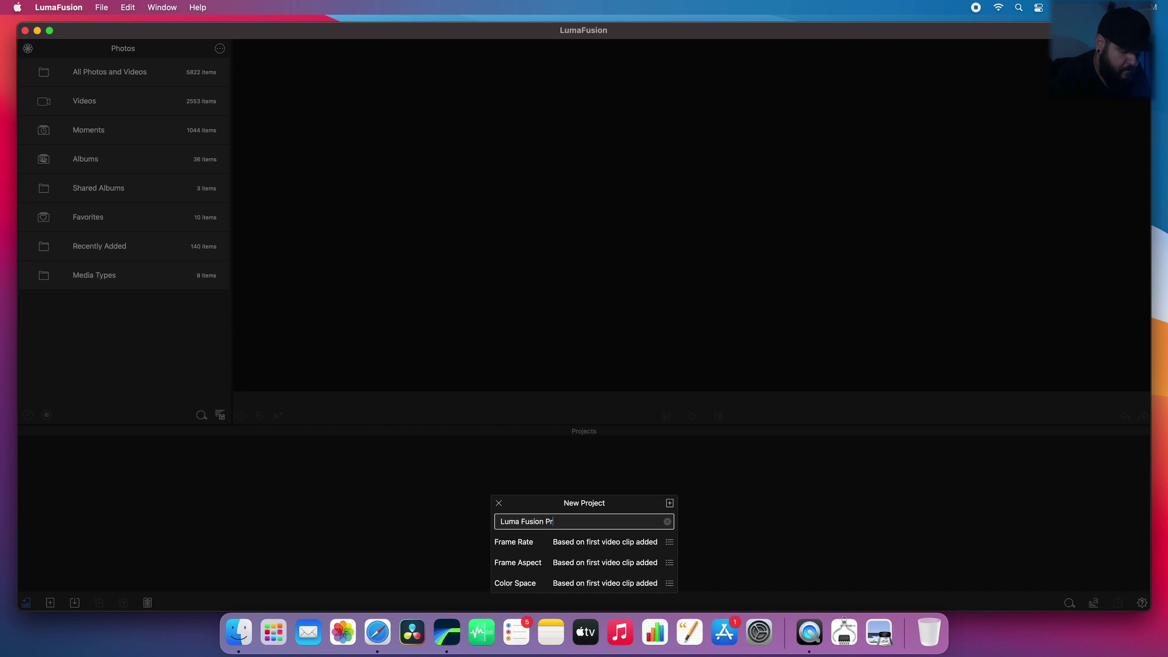
type("oject Layout")
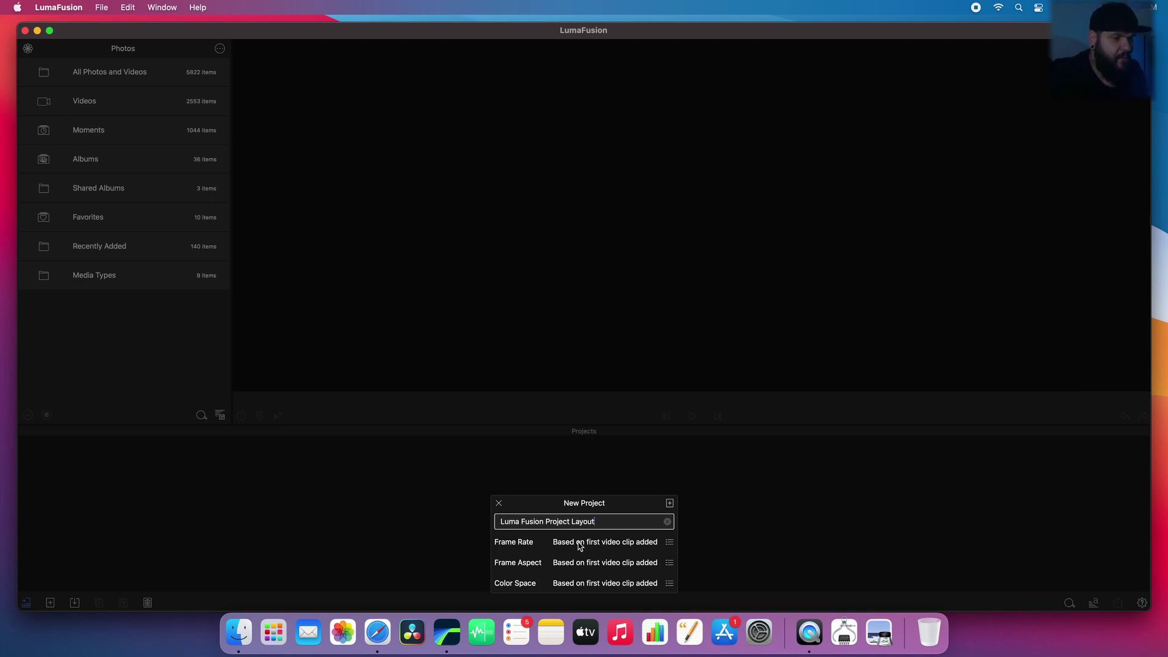
Set the project frame rate to 24 fps and scroll the frame aspect list toward 16:9 Landscape.
left_click(670, 542)
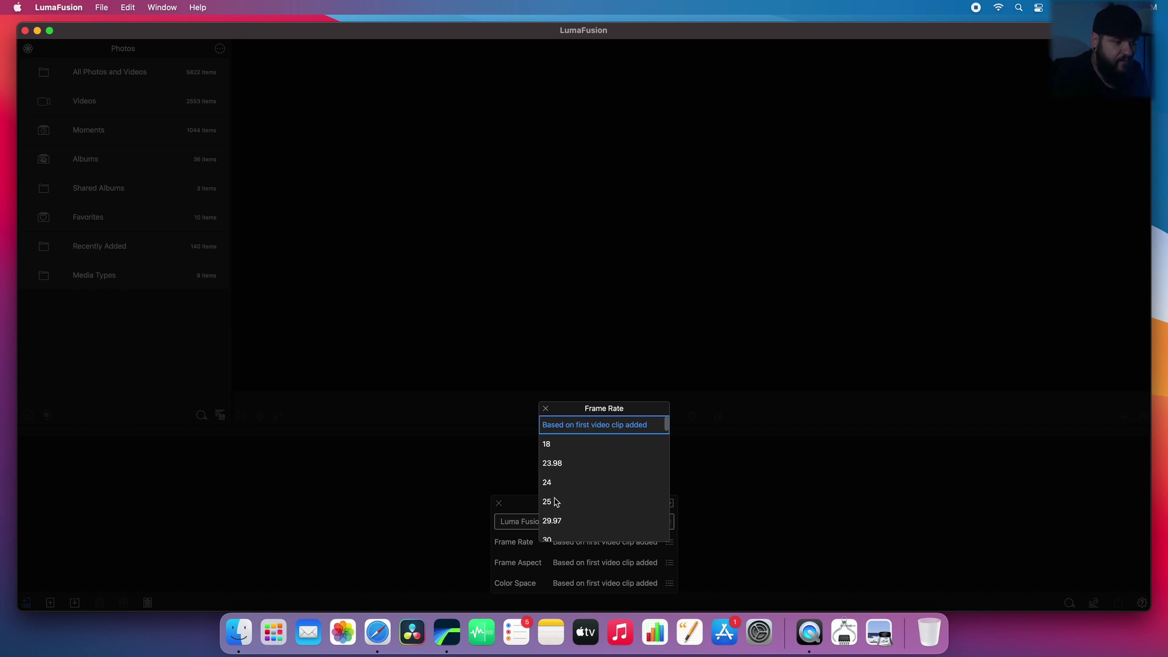
scroll(556, 503, "down", 1)
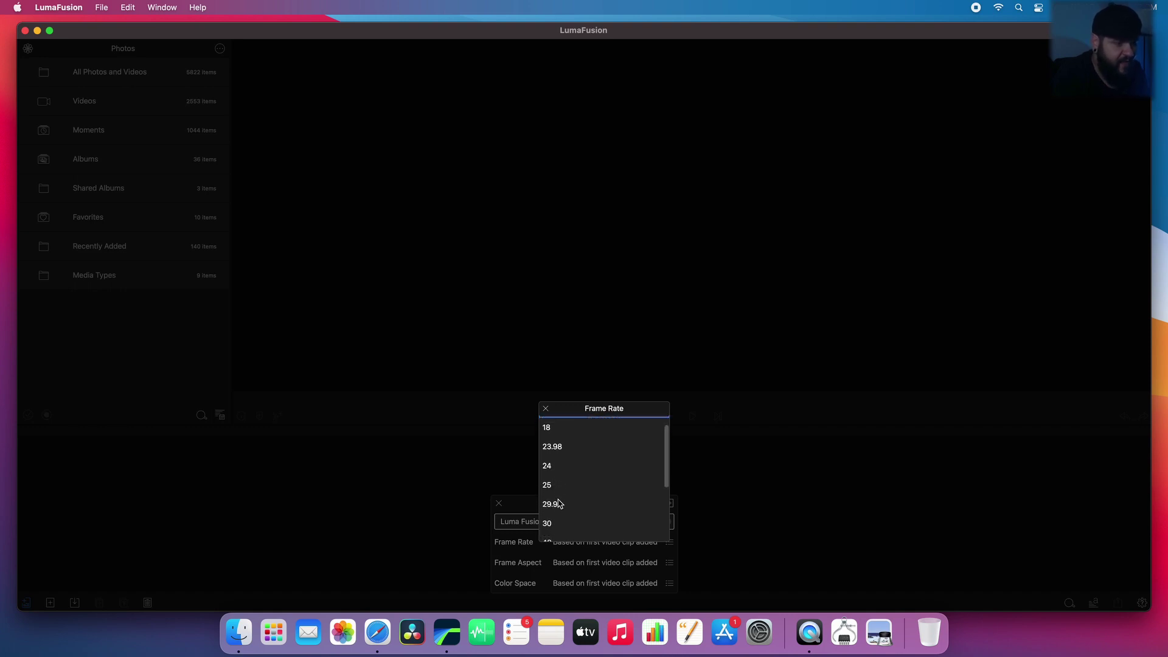
scroll(558, 504, "down", 2)
scroll(560, 504, "down", 3)
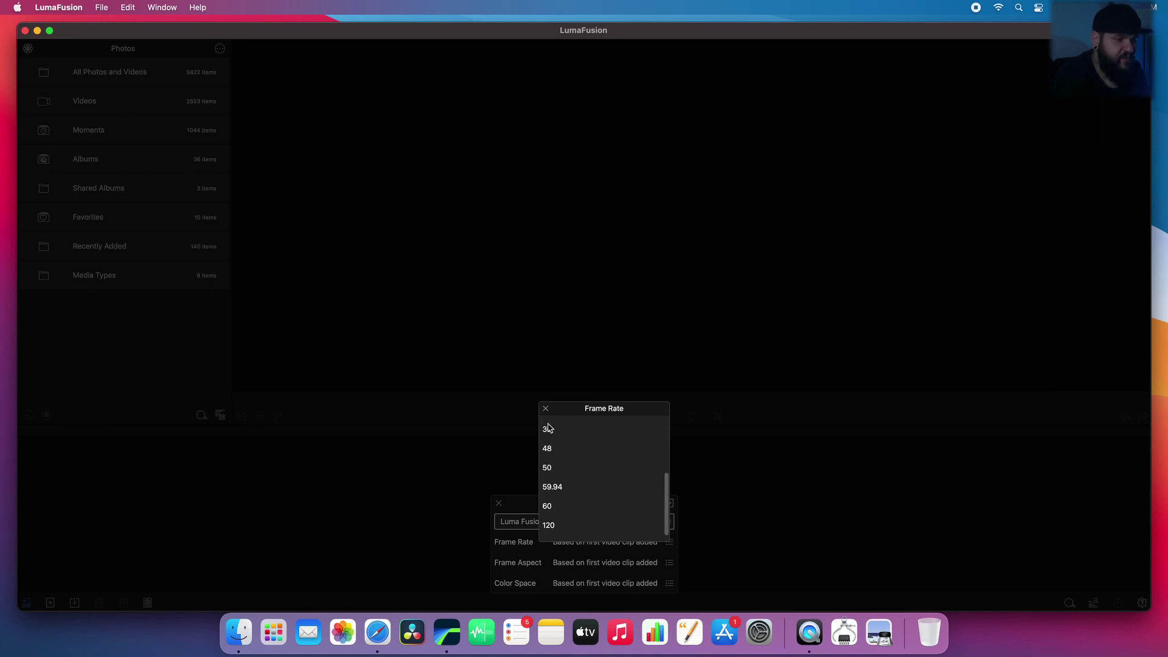
scroll(553, 444, "up", 3)
scroll(552, 456, "up", 1)
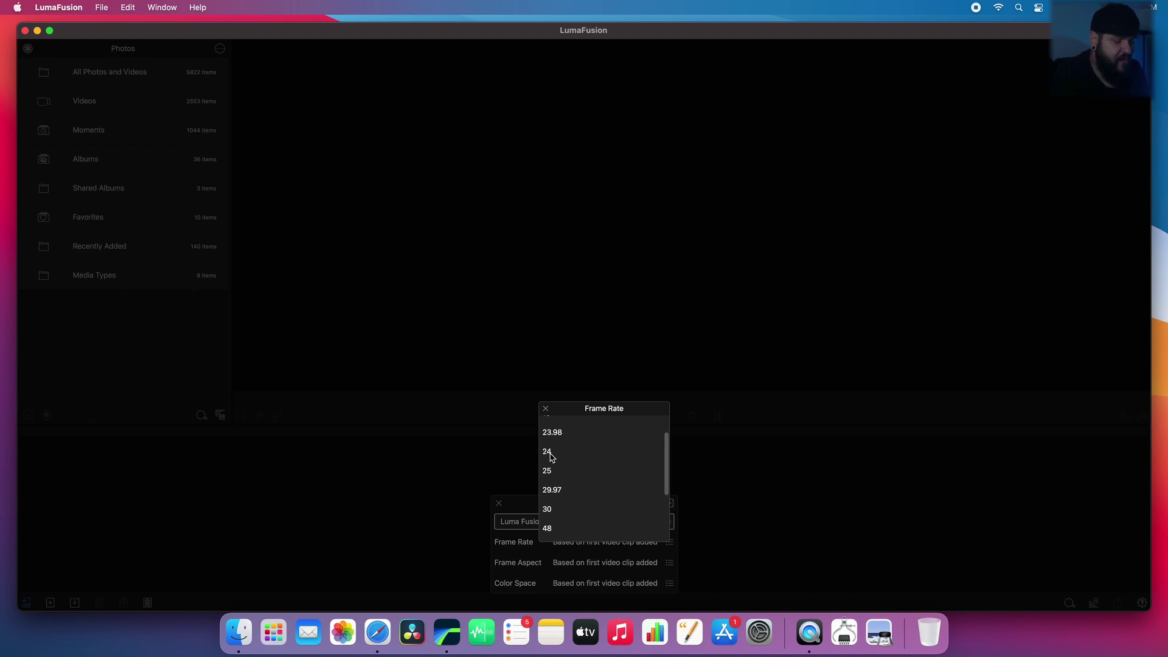
left_click(548, 453)
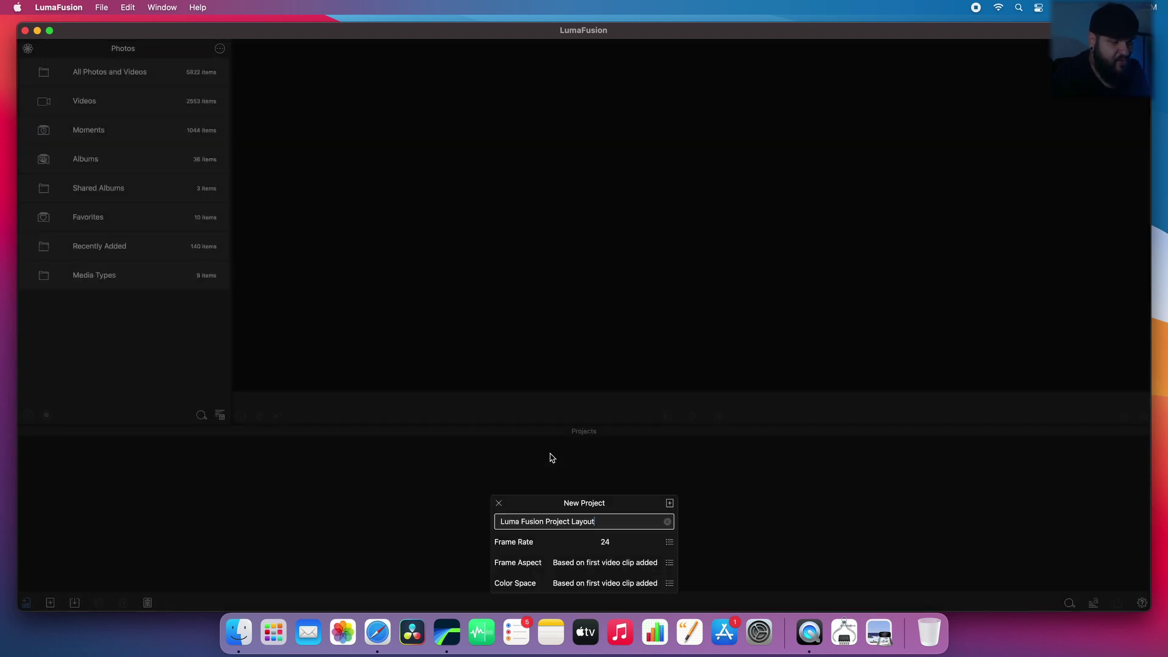
left_click(670, 564)
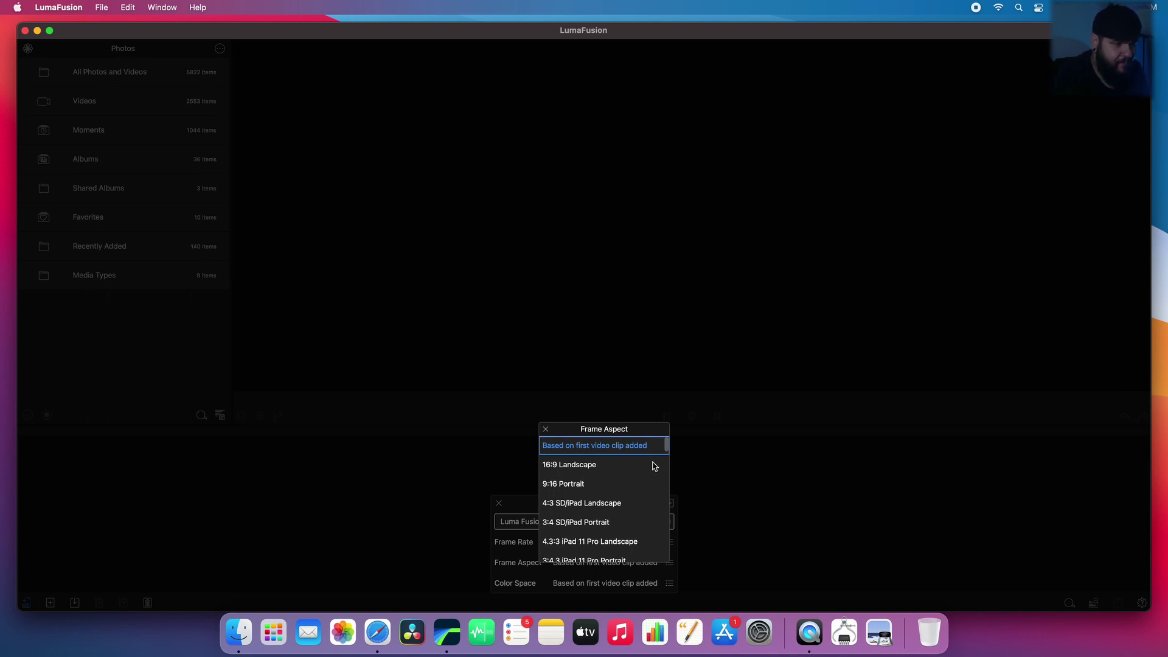
scroll(667, 460, "down", 2)
mouse_move(667, 460)
left_mouse_down()
mouse_move(666, 544)
mouse_move(667, 448)
left_mouse_up()
Pick 16:9 Landscape aspect and leave colour space based on the first video clip.
left_click(569, 465)
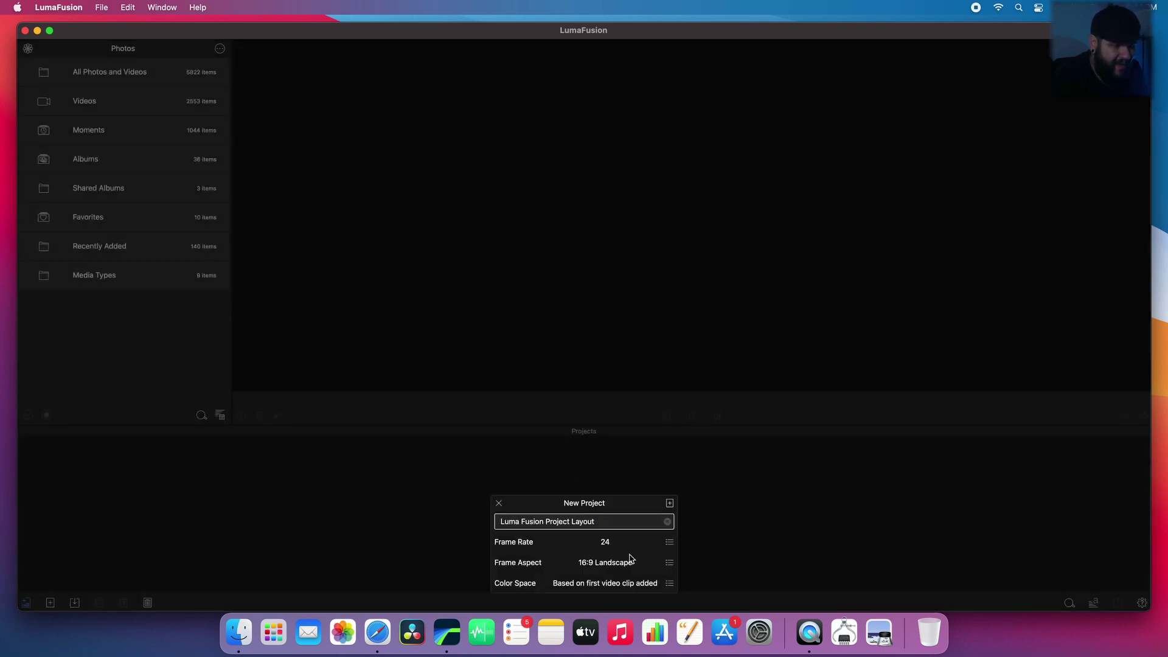
left_click(669, 584)
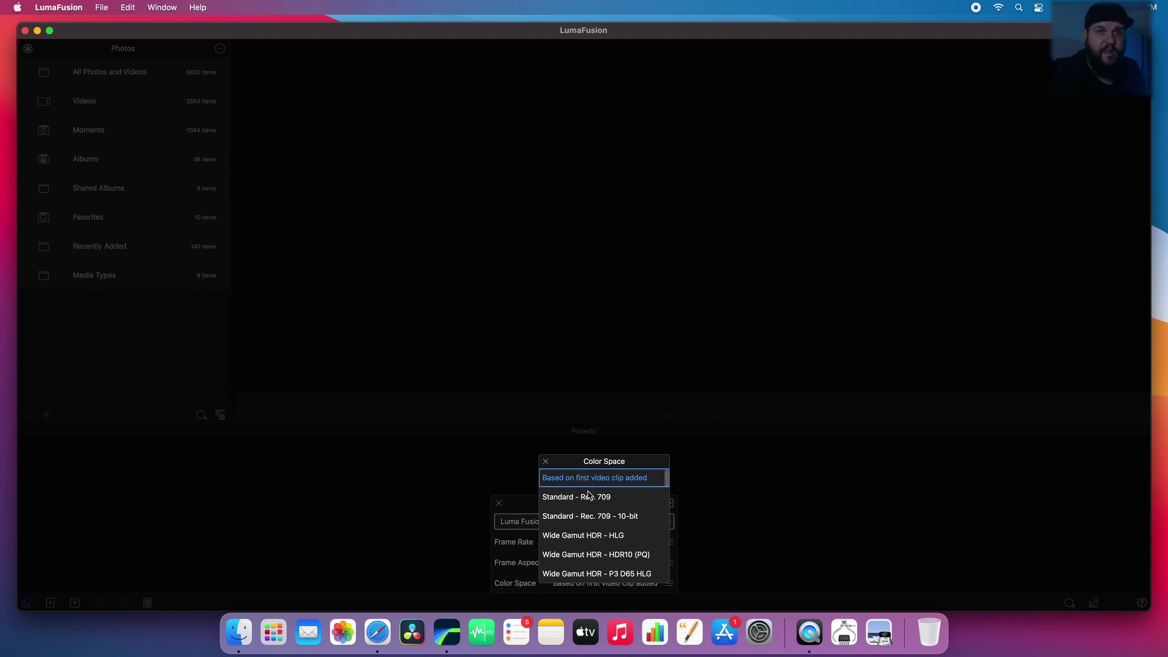
left_click(546, 462)
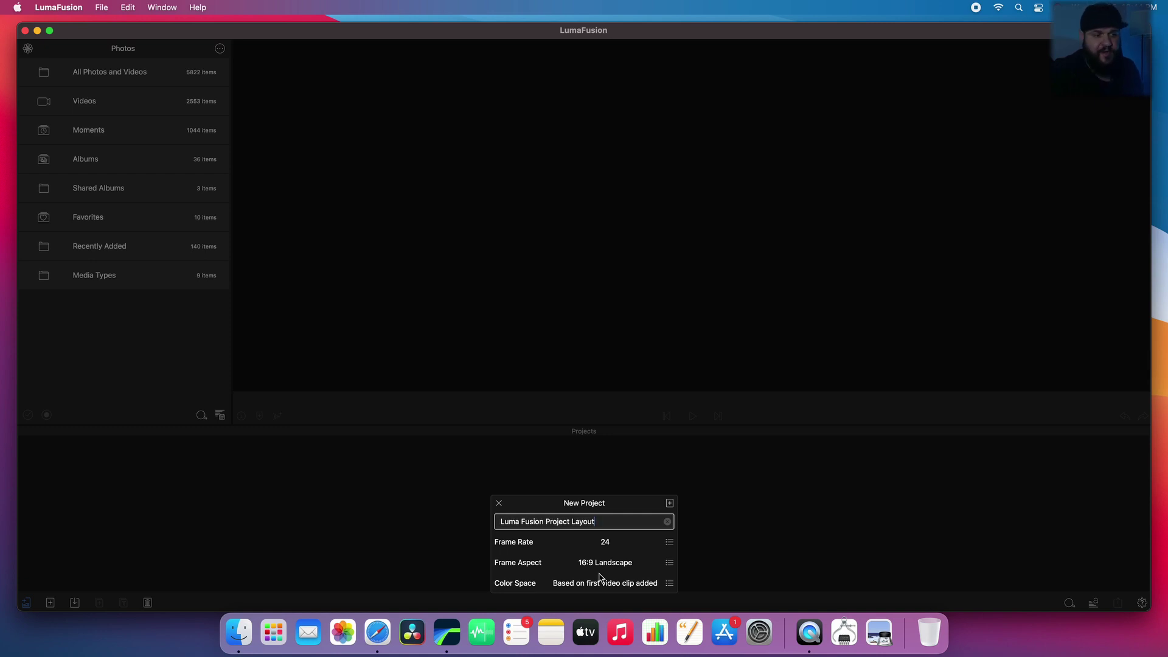
Create the Luma Fusion Project Layout project at 24 fps, opening its empty timeline.
left_click(670, 504)
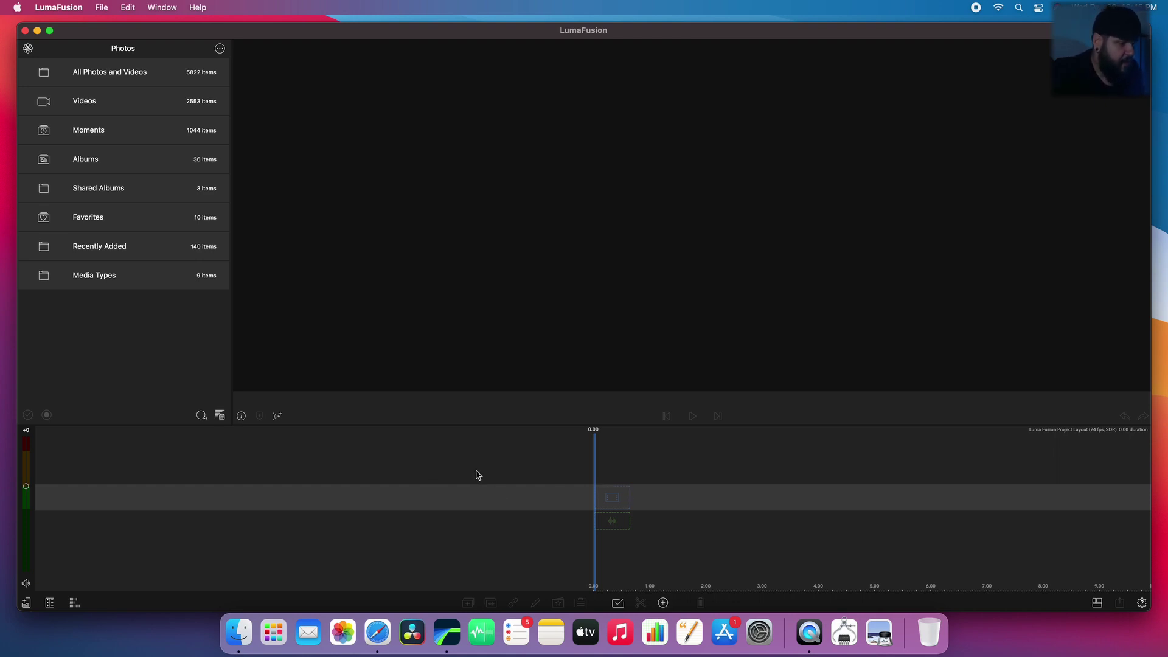
Show the Videos album and load drone clip DJI_0184.MP4 into the viewer.
left_click(93, 102)
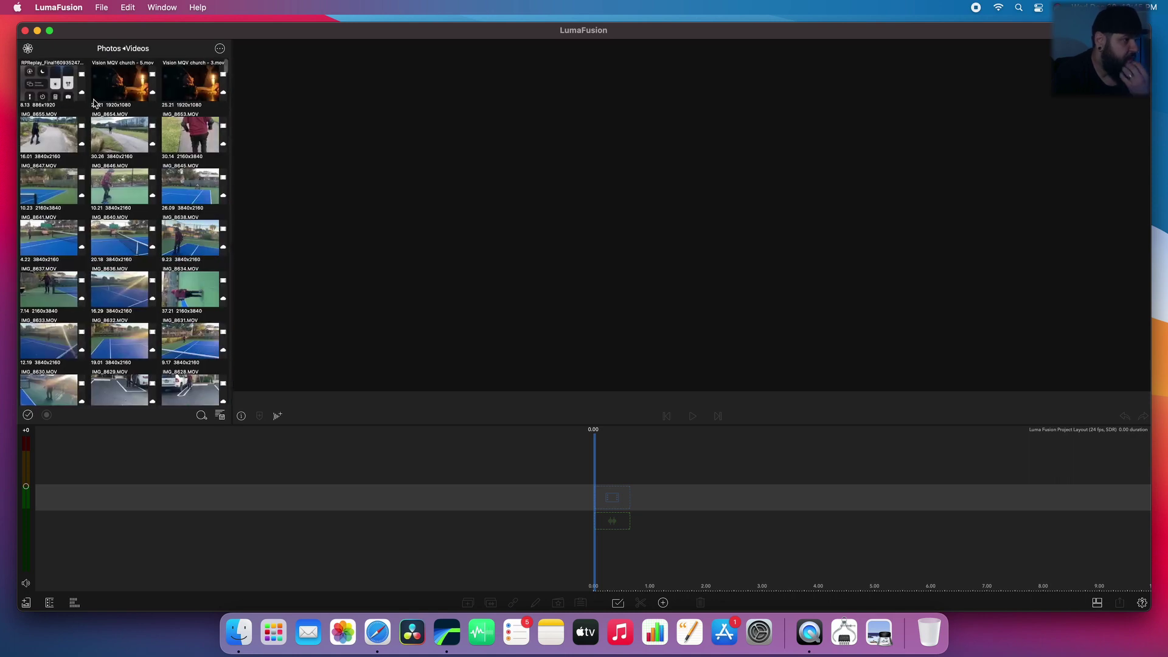
scroll(126, 205, "down", 5)
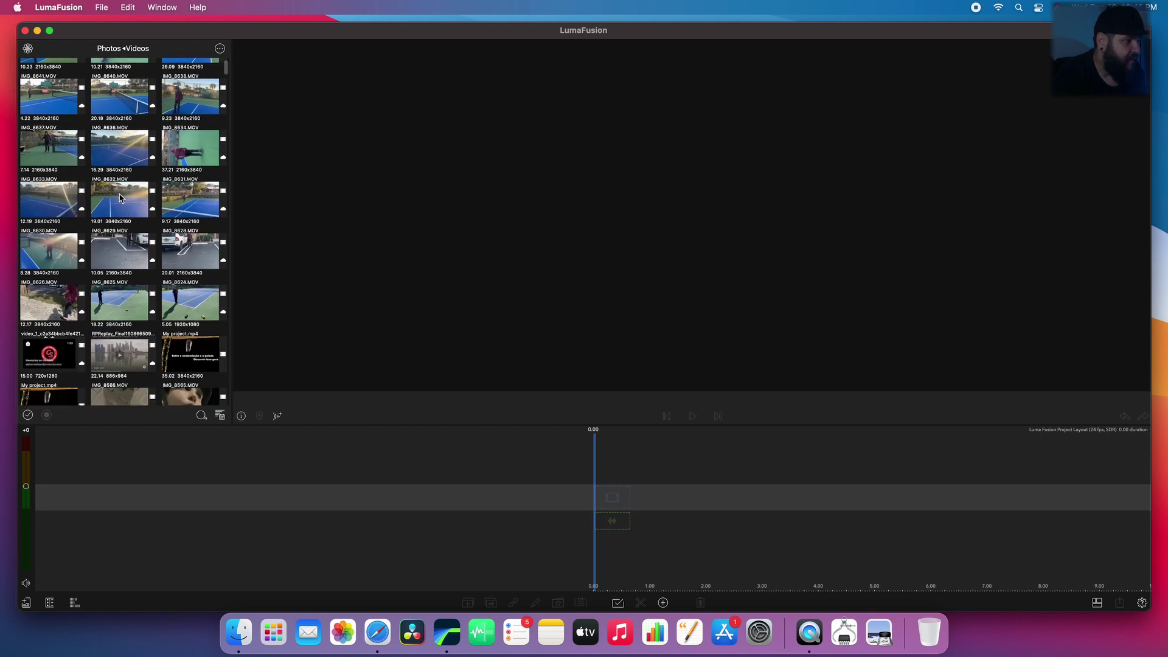
scroll(124, 207, "down", 4)
scroll(120, 197, "down", 5)
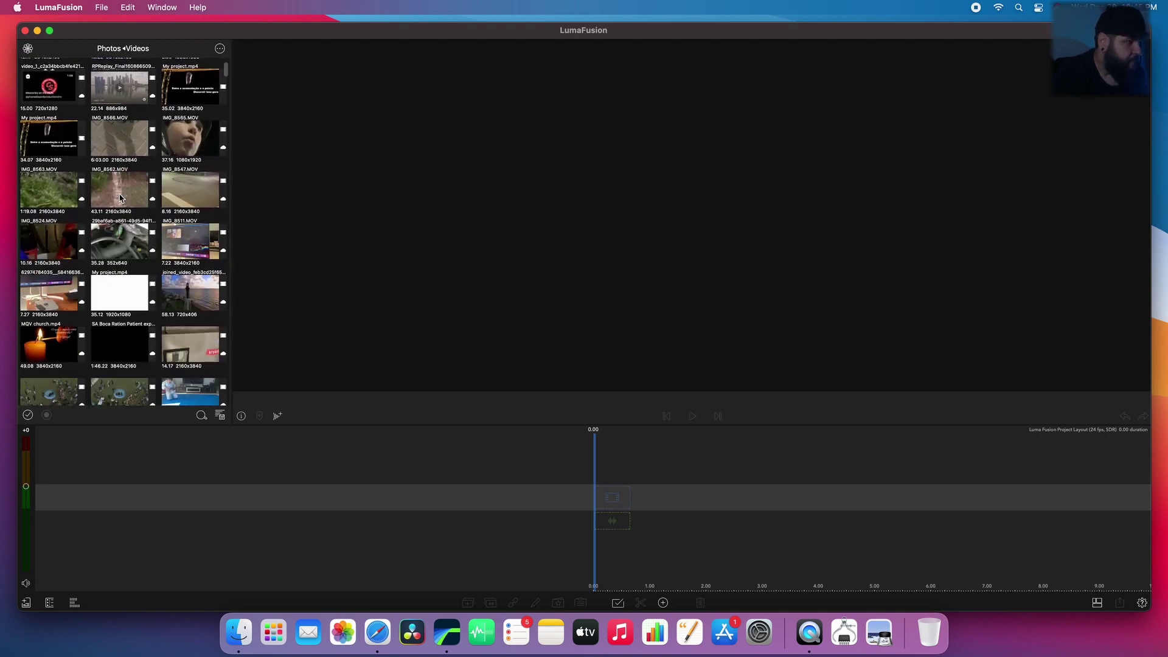
scroll(117, 225, "down", 3)
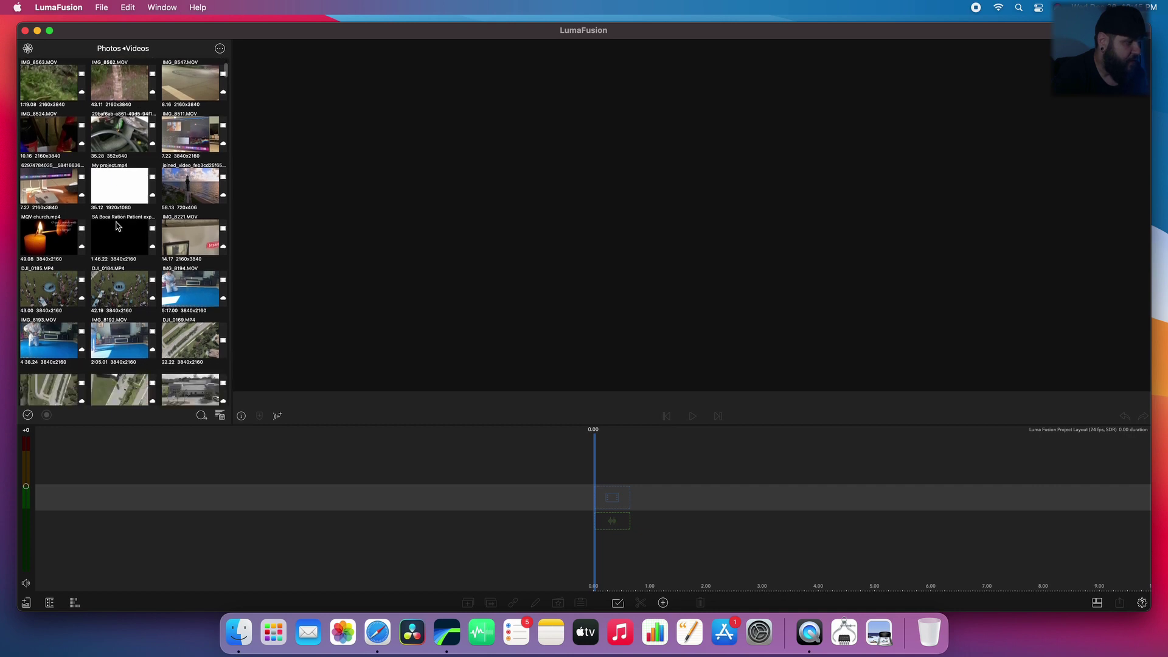
scroll(117, 225, "down", 1)
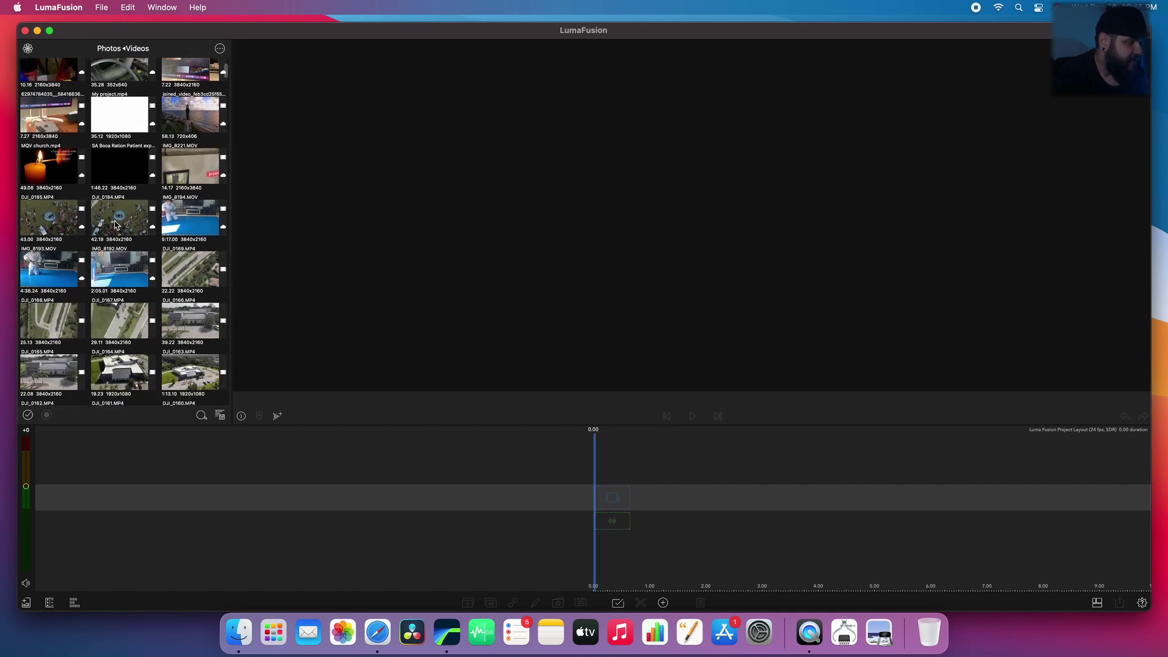
left_click(116, 225)
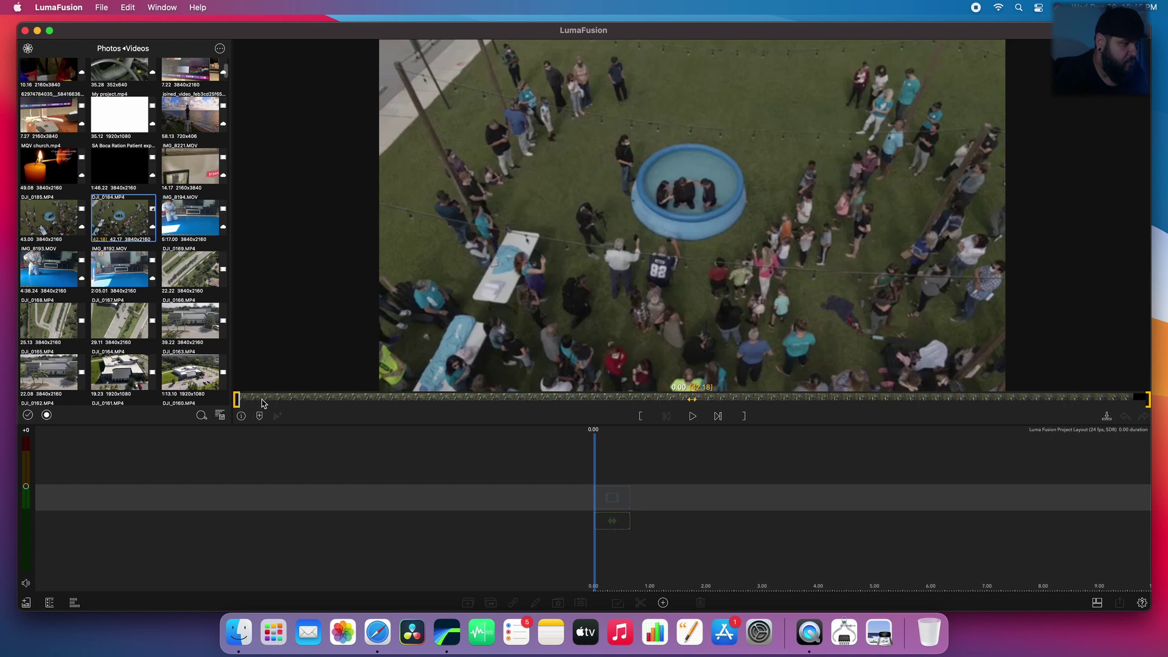
Play the pool crowd drone footage and pause it around 11 seconds.
key("space")
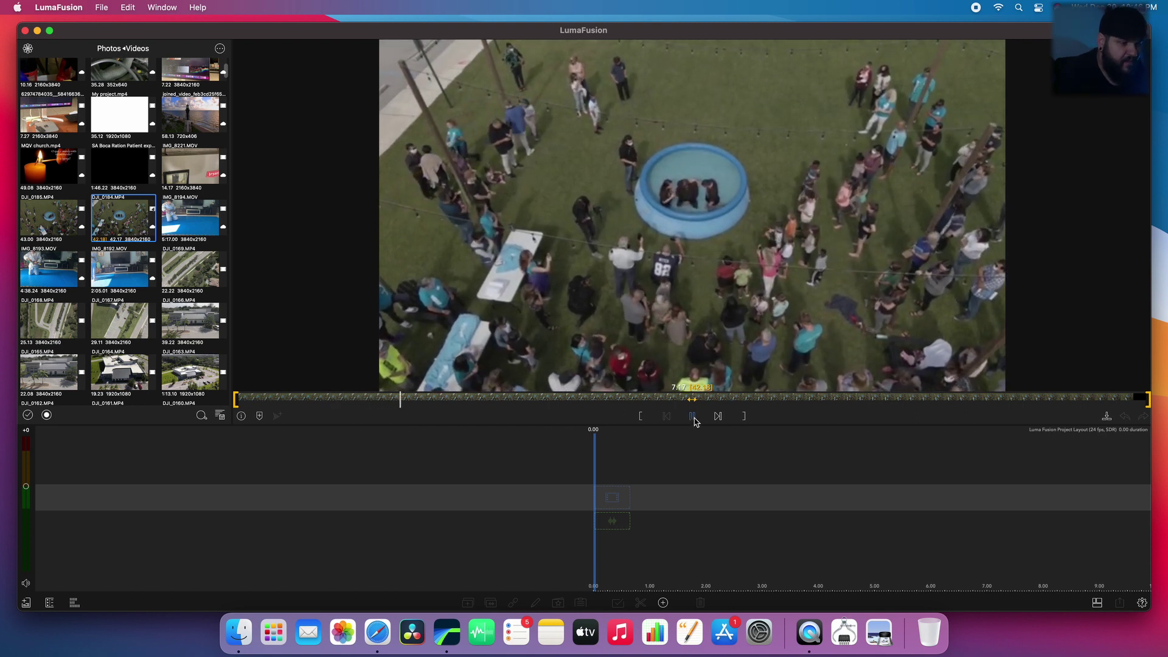
left_click(694, 417)
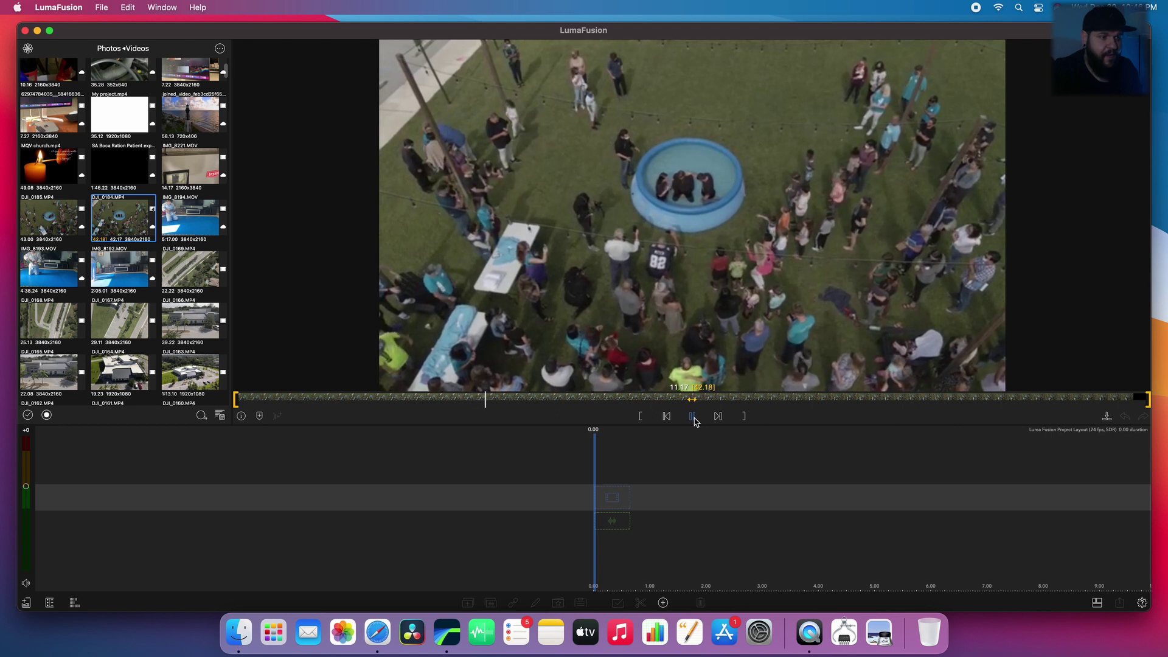
left_click(694, 418)
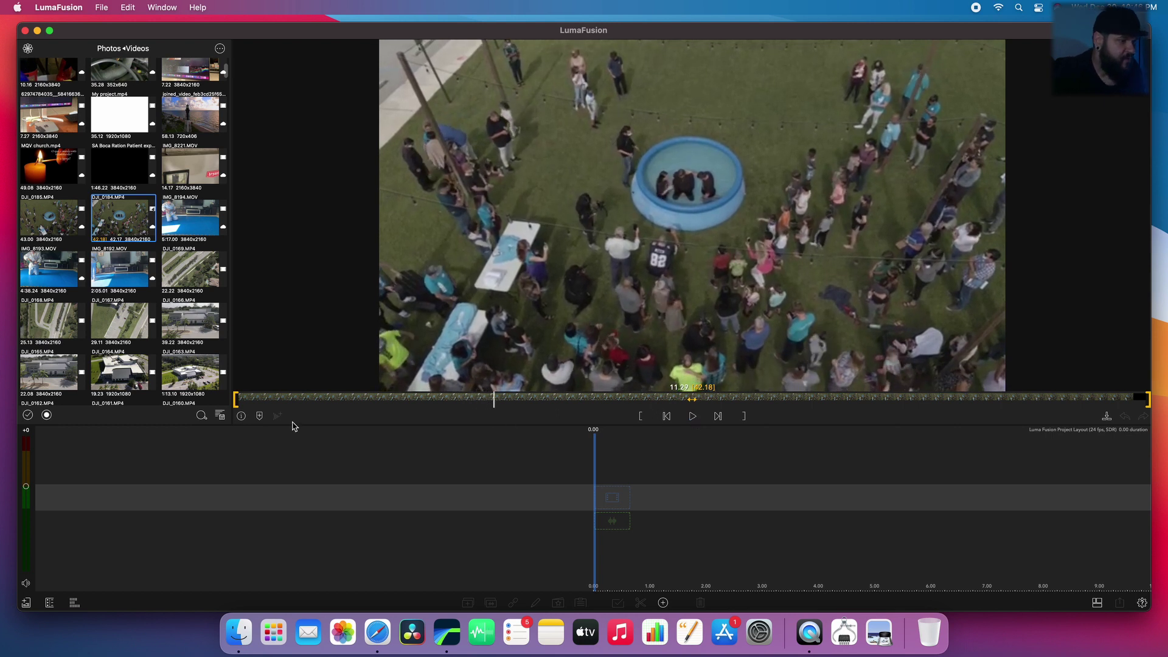
Drag the in and out brackets to mark a roughly 9-second section of DJI_0184.MP4.
left_click_drag(237, 405, 391, 404)
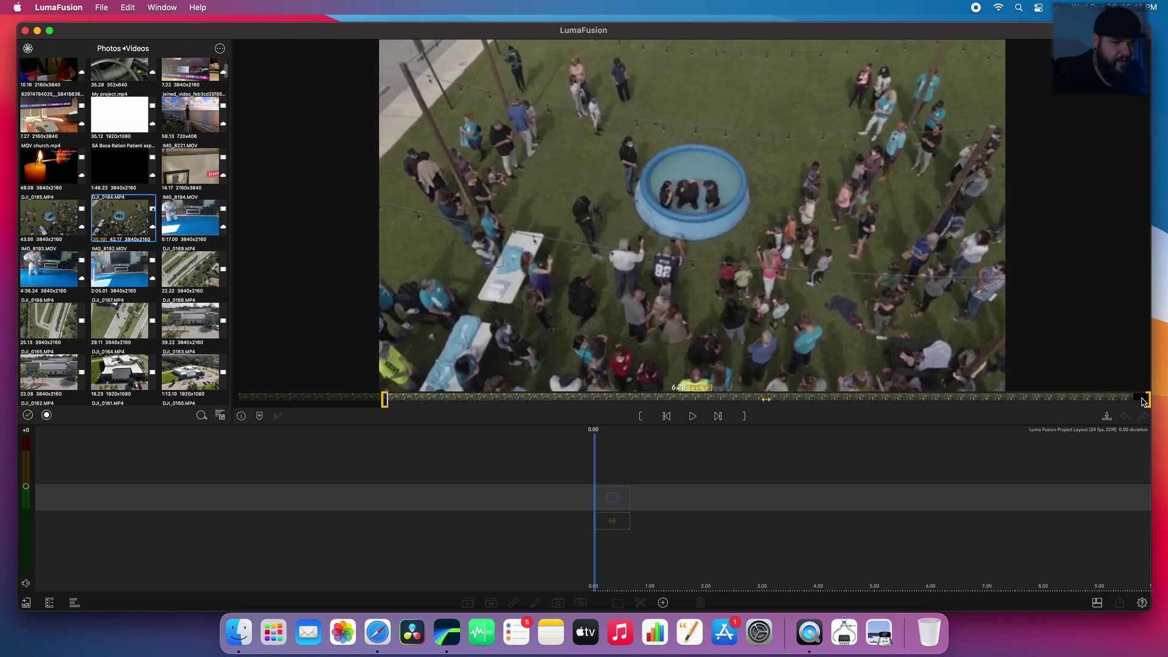
left_click_drag(1147, 401, 904, 402)
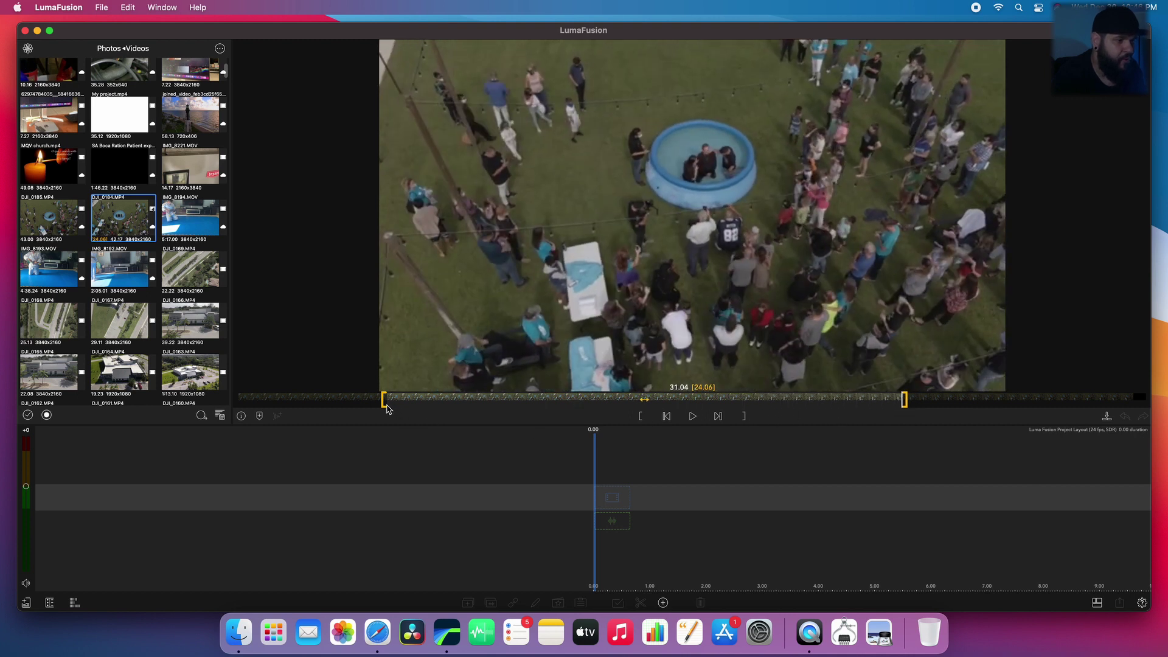
left_click_drag(385, 401, 649, 403)
left_click_drag(907, 404, 861, 404)
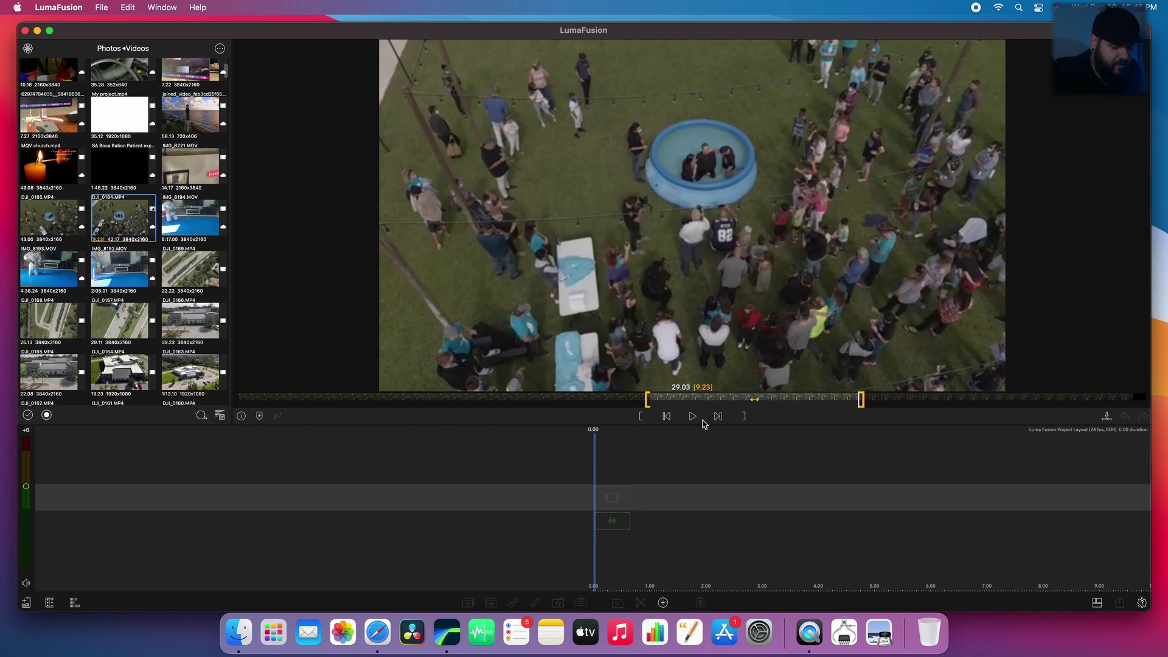
Replay the 9.23-second marked section from its in point, pausing at 26.02.
left_click(700, 420)
left_click(698, 420)
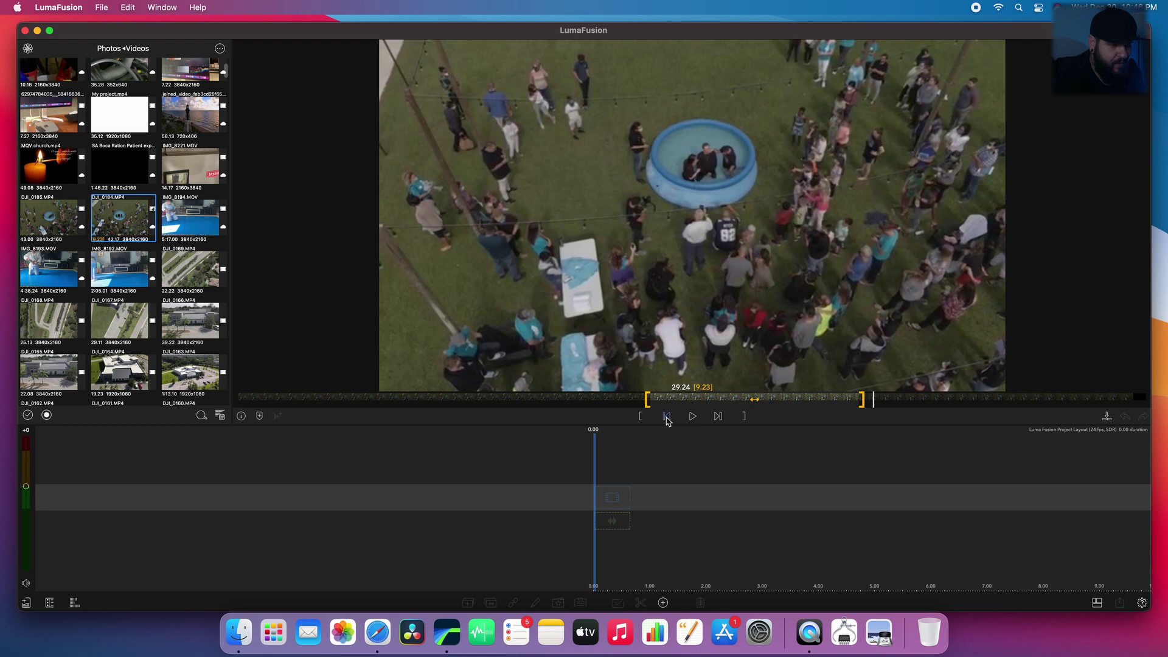
left_click(667, 419)
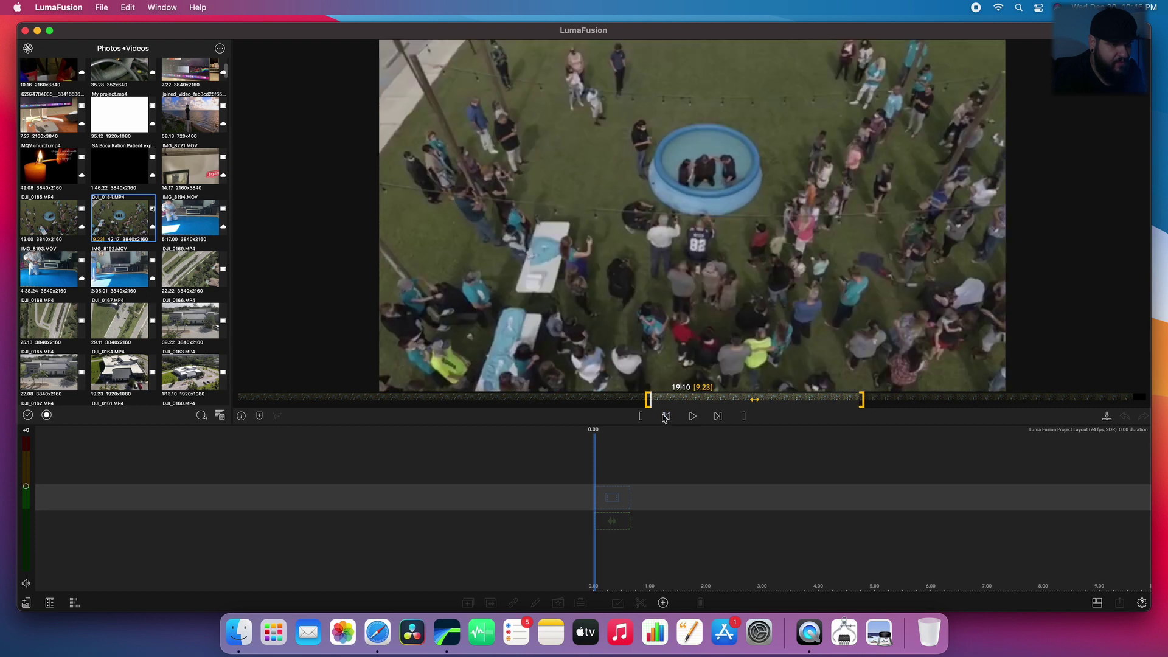
left_click(692, 418)
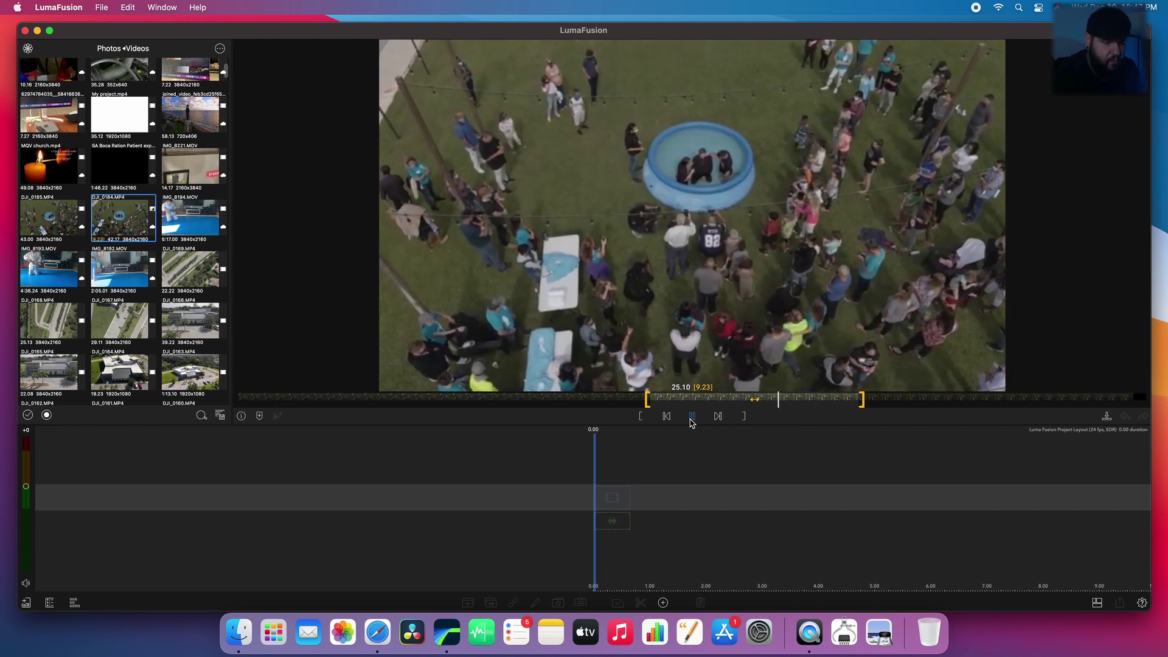
left_click(691, 419)
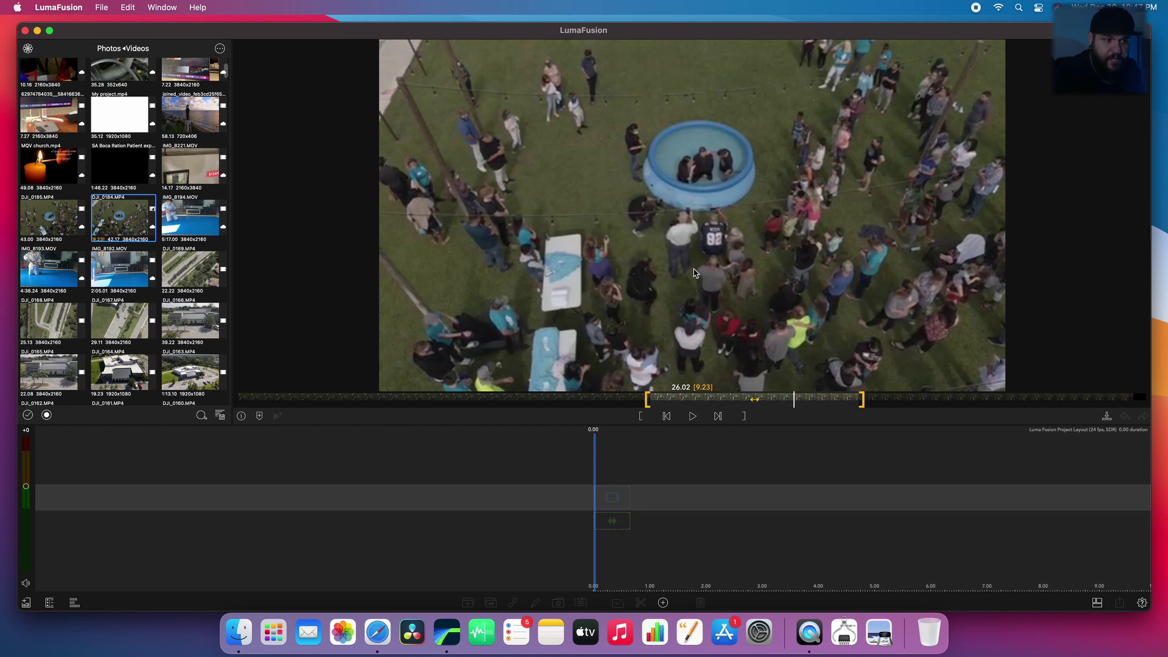
Place the trimmed 9.19-second DJI_0184.MP4 clip on the timeline at 0.00 and play it.
left_click_drag(695, 273, 626, 505)
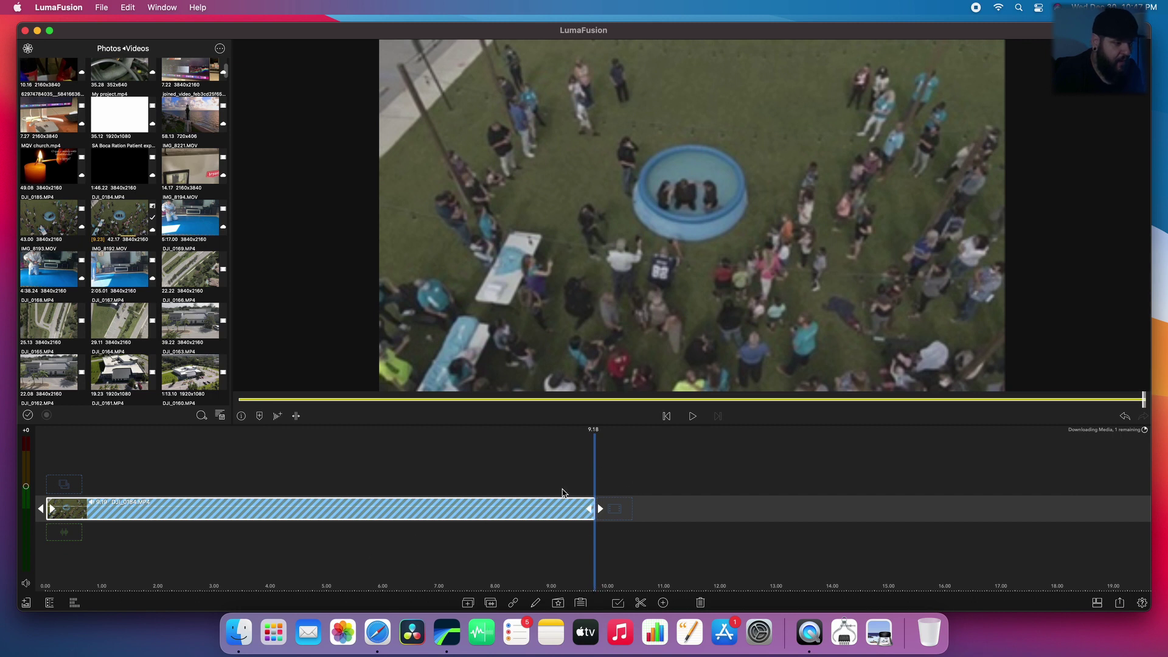
left_click_drag(375, 565, 907, 546)
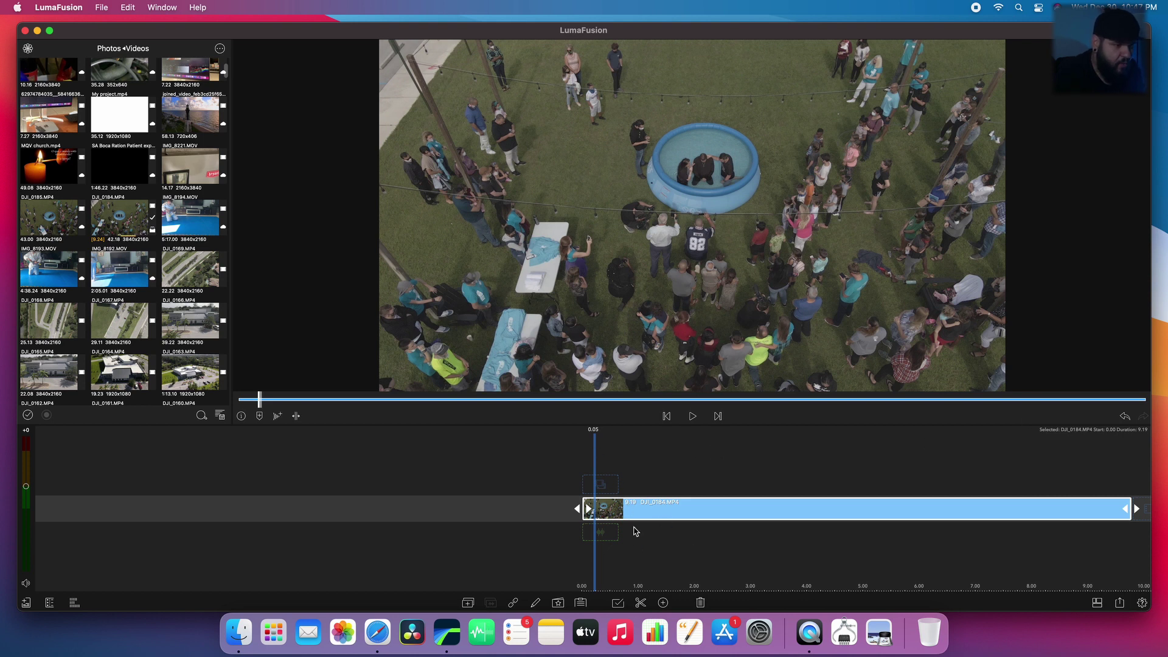
key("space")
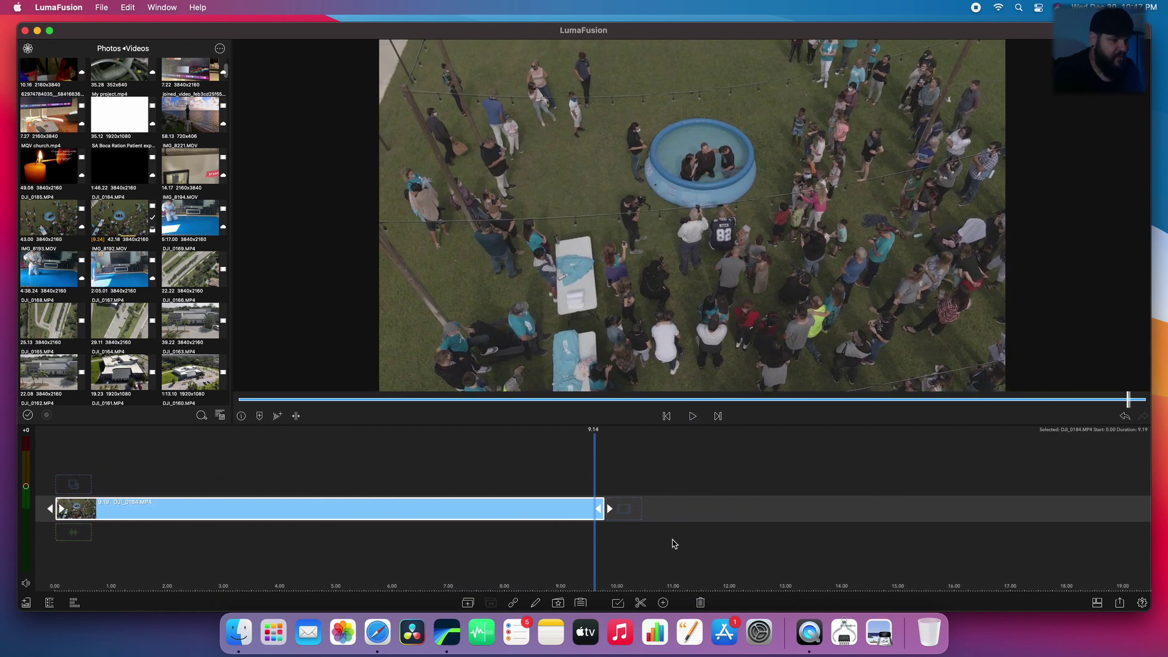
left_click_drag(255, 551, 834, 555)
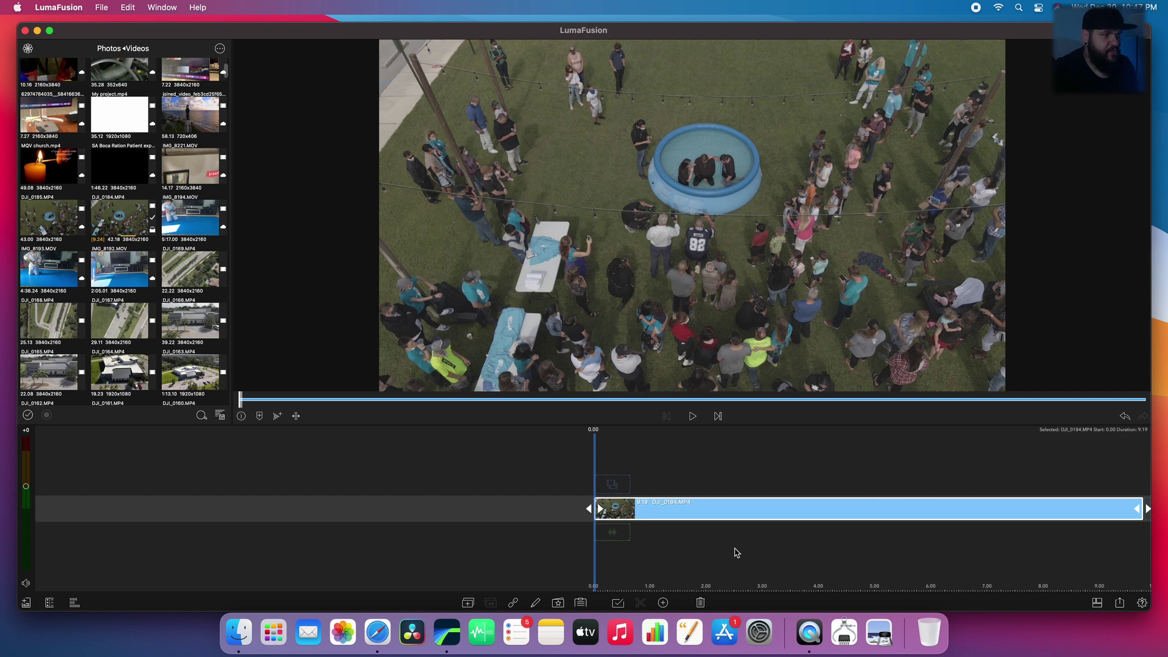
Switch the media panel to Files, cancelling Add Link to Folder so no folder is linked.
left_click(28, 50)
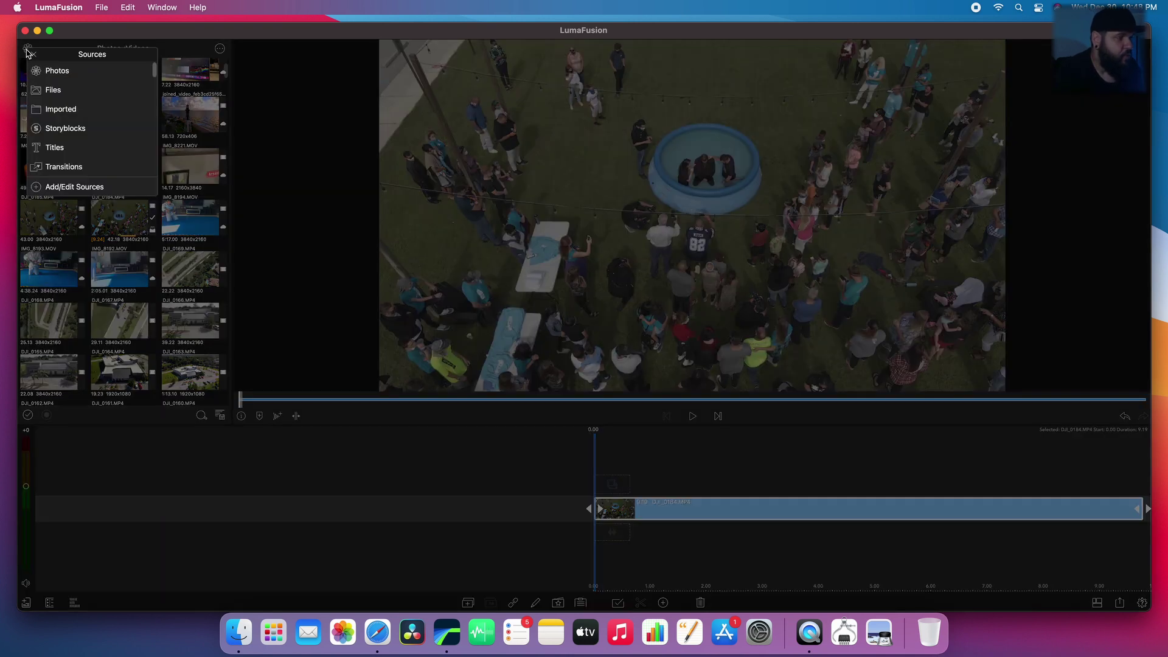
left_click(51, 72)
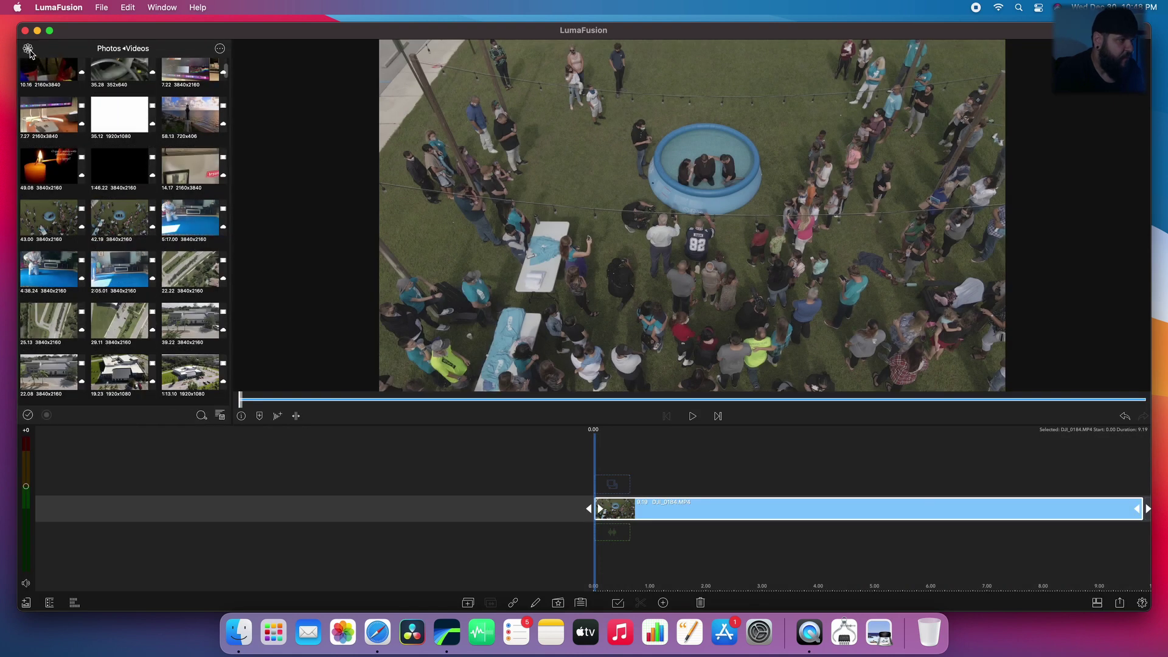
left_click(28, 51)
left_click(51, 94)
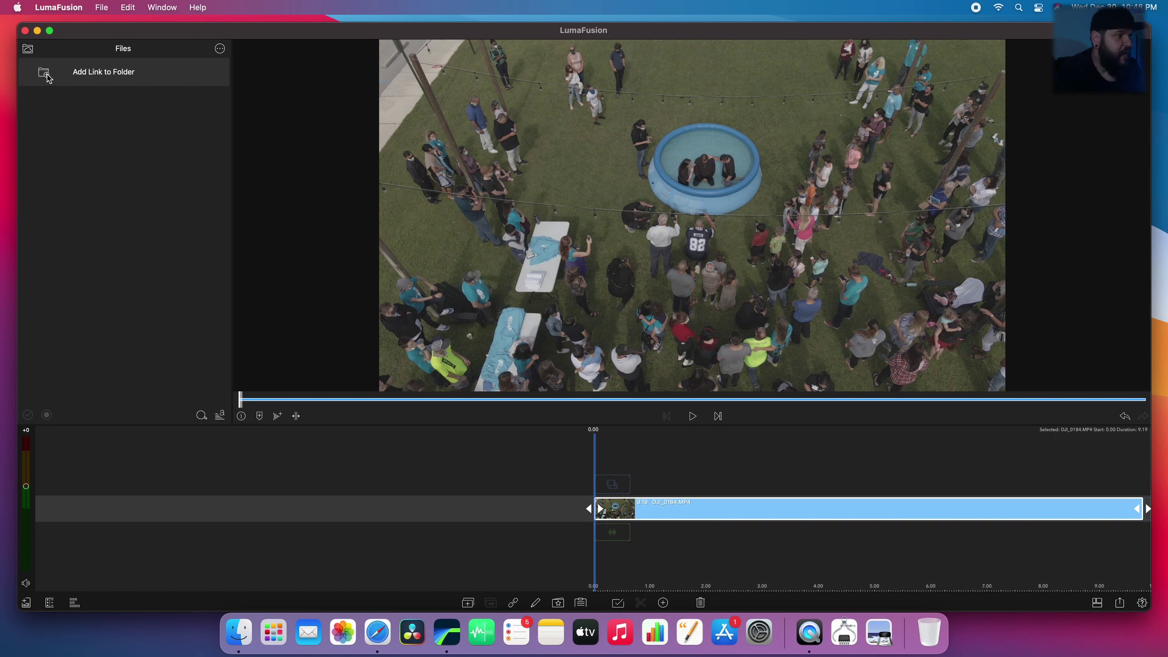
left_click(79, 77)
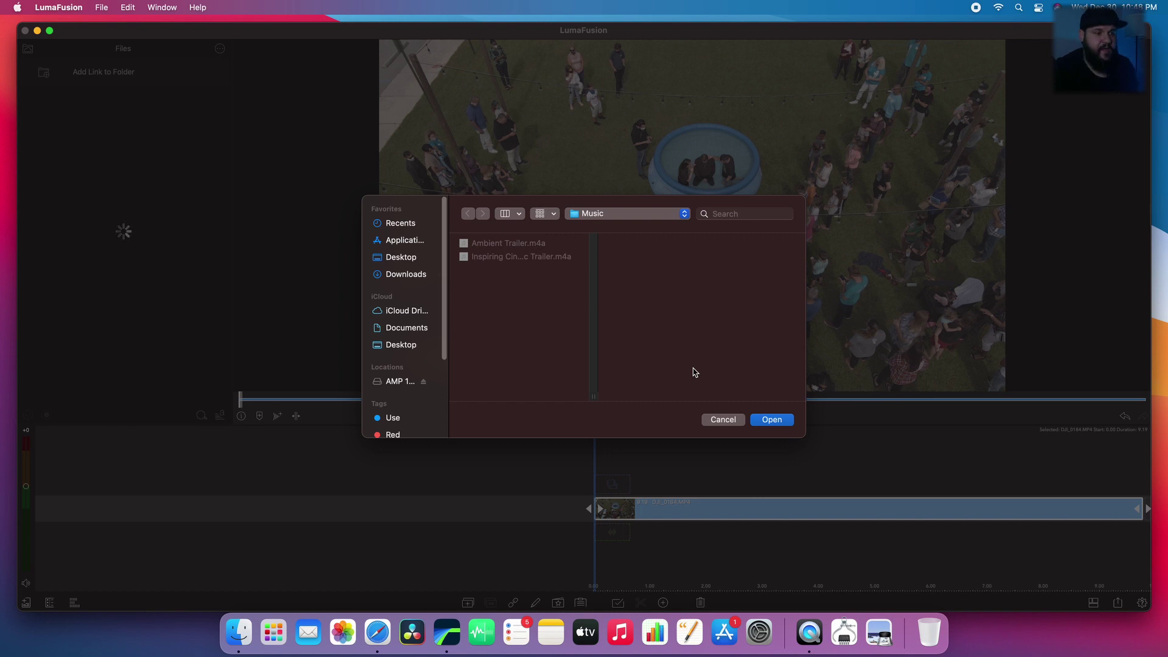
left_click(738, 422)
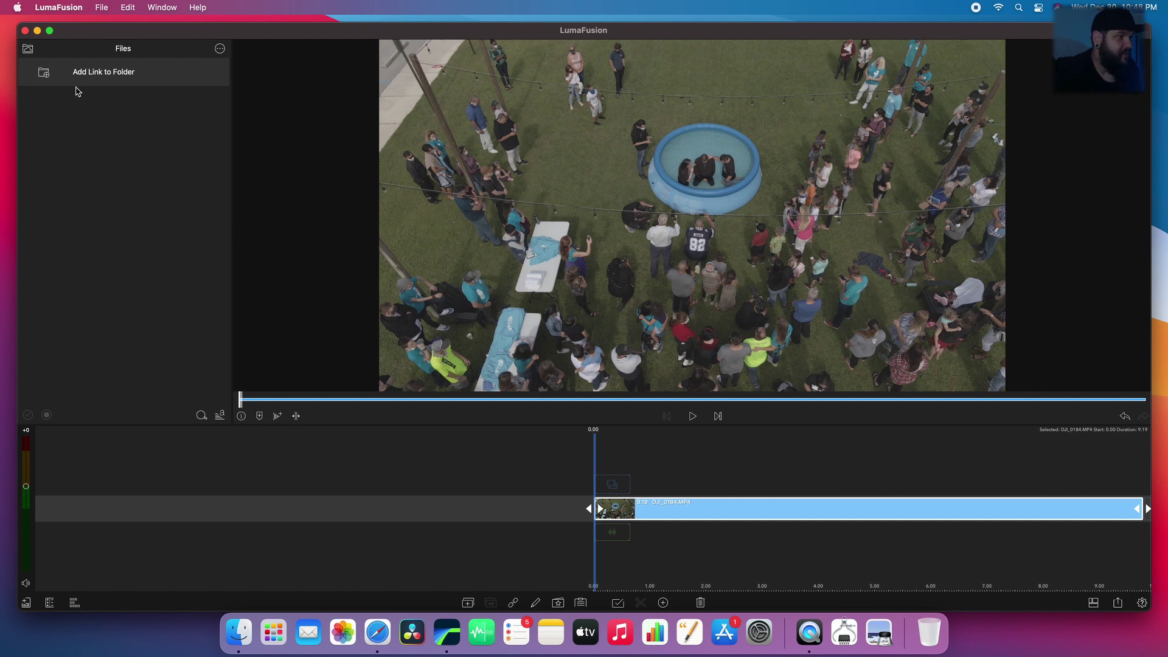
left_click(28, 49)
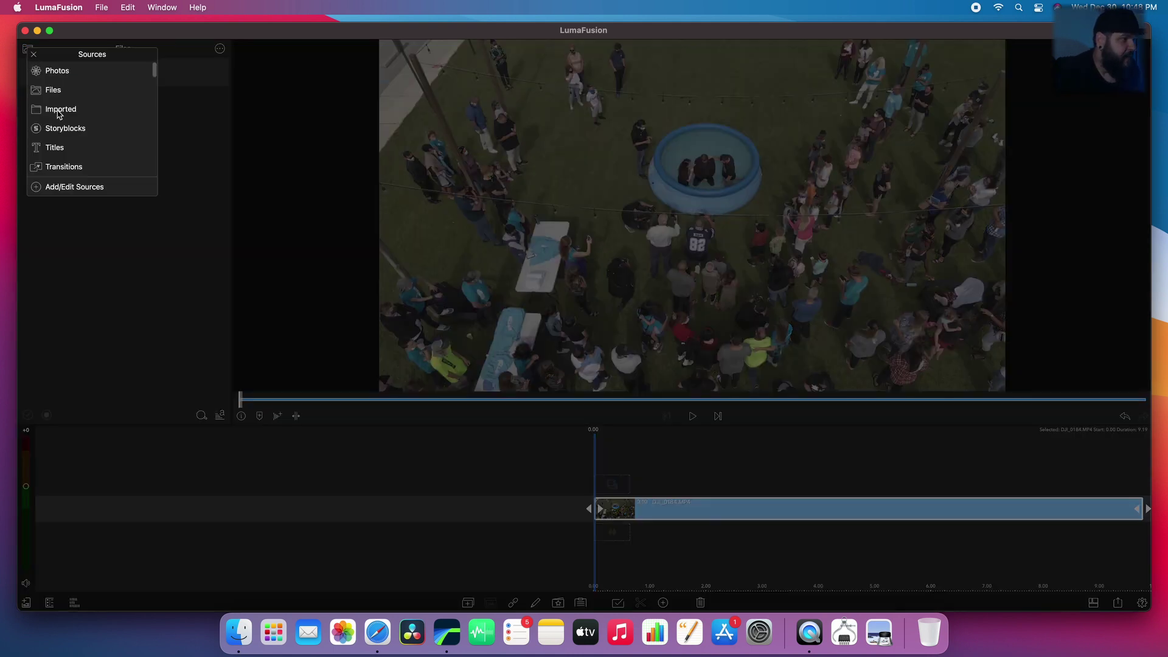
Choose the Imported source, which lists the Other-App folder with 1 item.
left_click(55, 108)
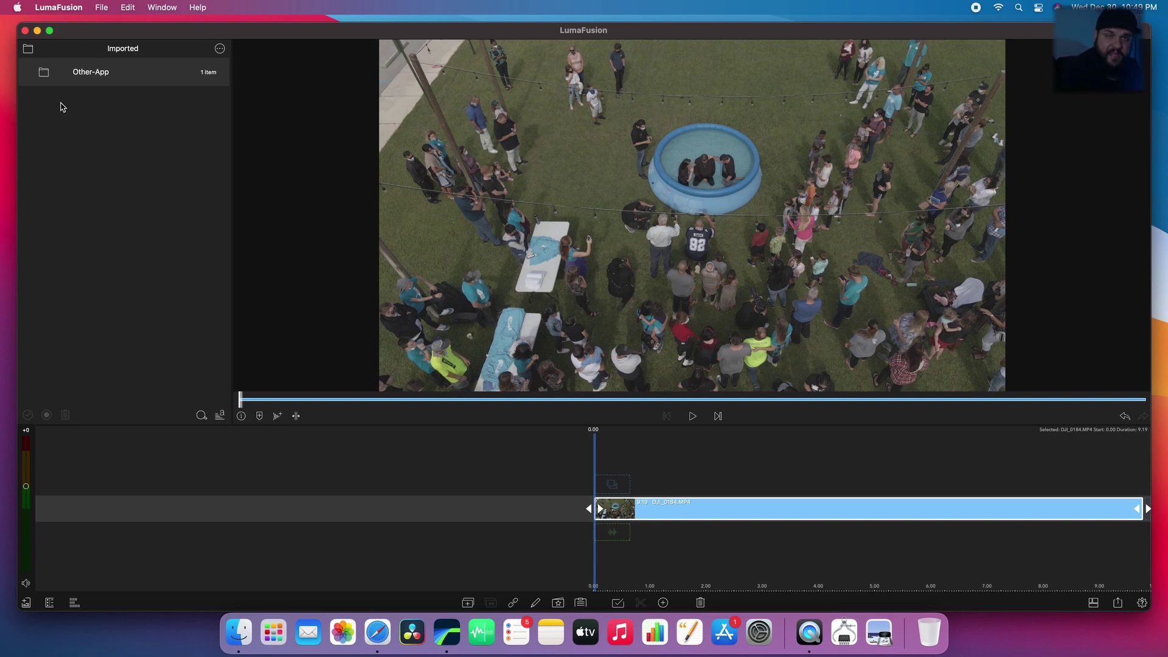
Place the 4-second Plain-White 'Your Text Here' title above DJI_0184.MP4 at 0.00.
left_click(27, 49)
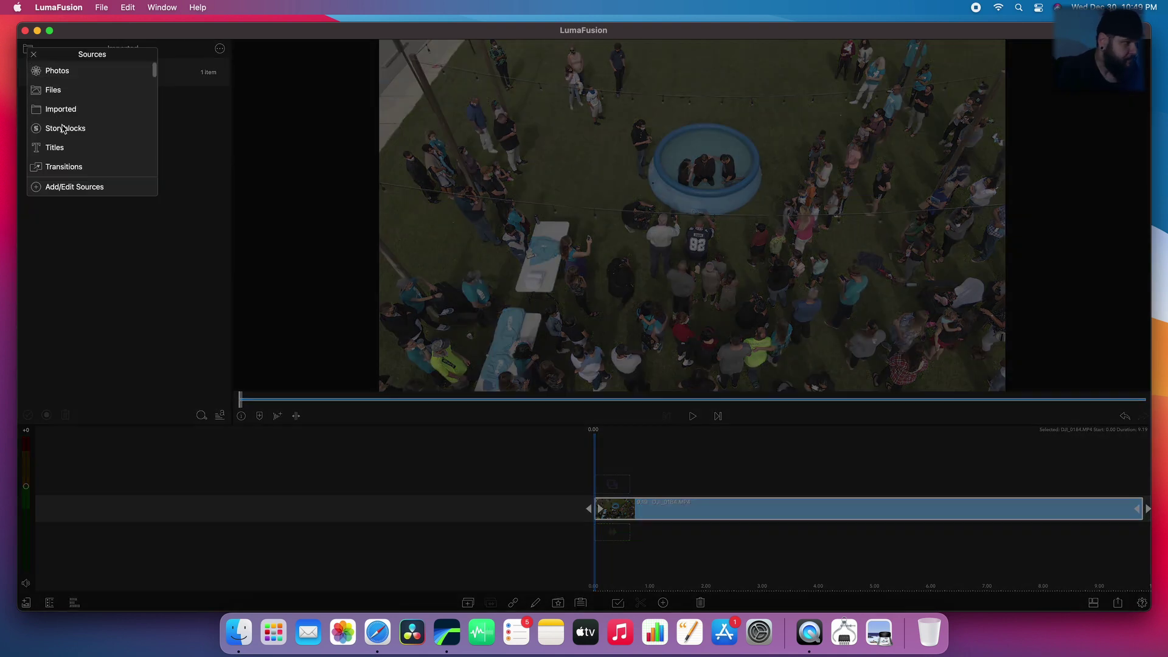
left_click(54, 148)
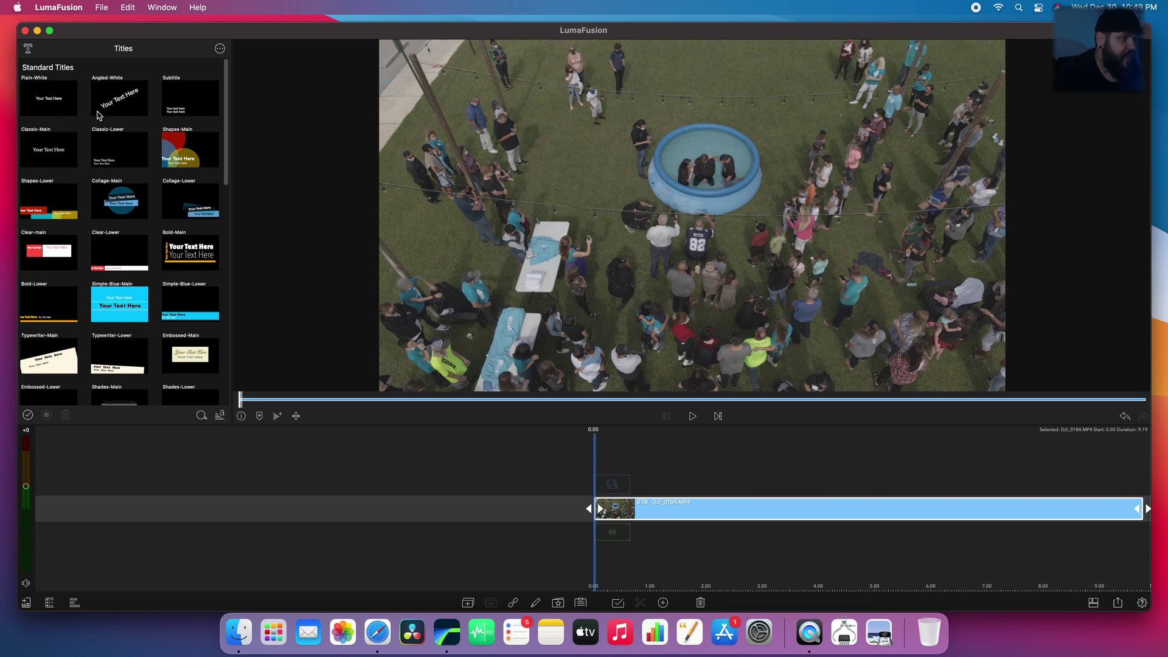
left_click(63, 109)
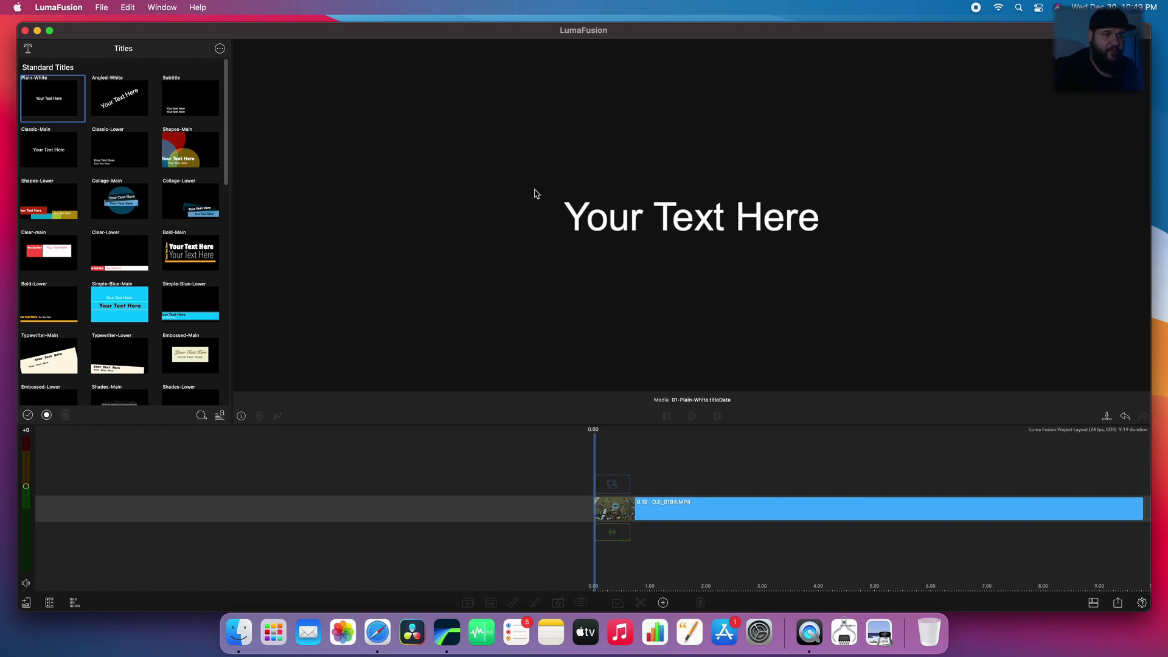
left_click_drag(690, 219, 627, 491)
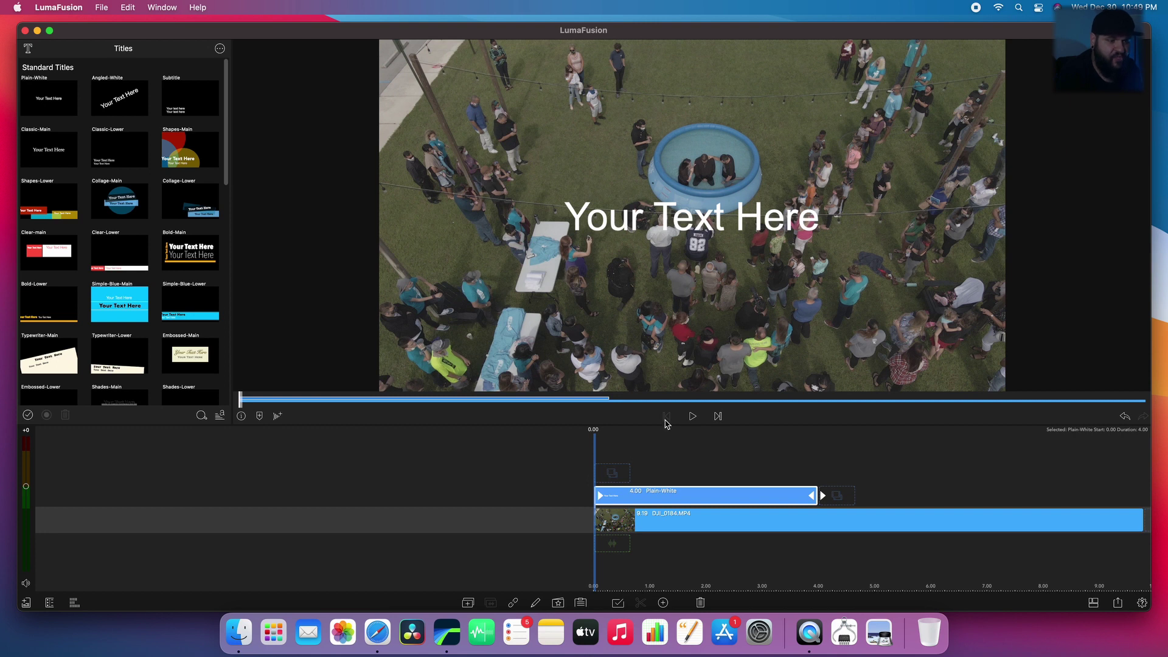